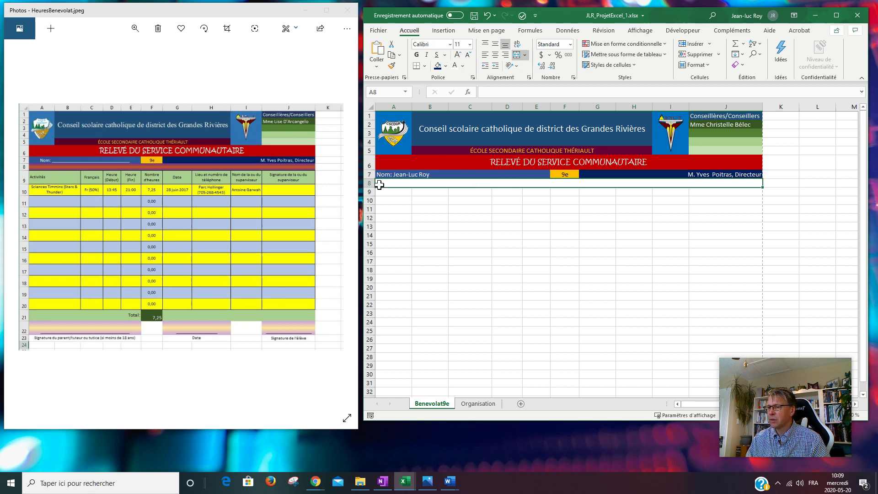
# Set up a two-colour horizontal gradient fill for the merged row 8 cell, using the variant with colour 2 in the middle.
pyautogui.rightClick(428, 184)
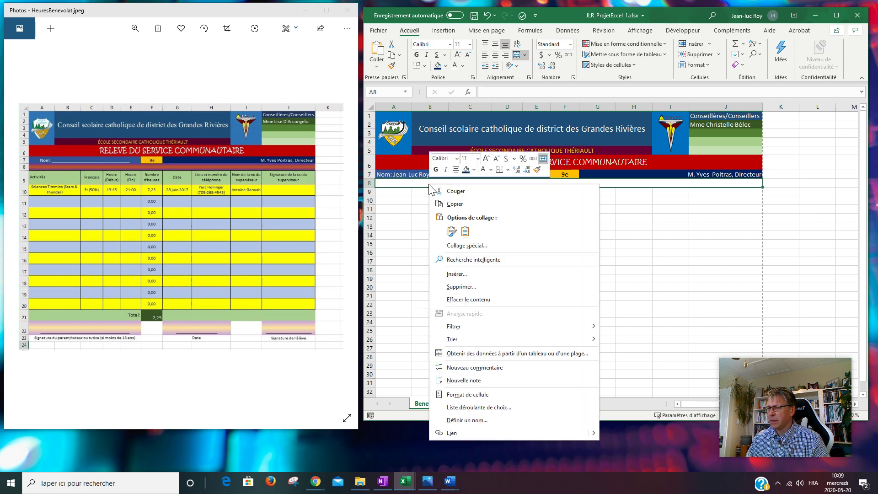
pyautogui.click(476, 395)
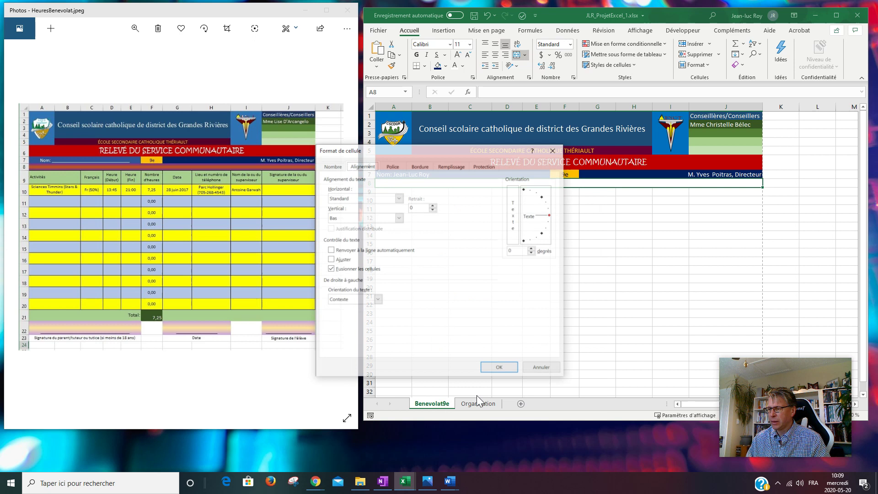
pyautogui.click(455, 169)
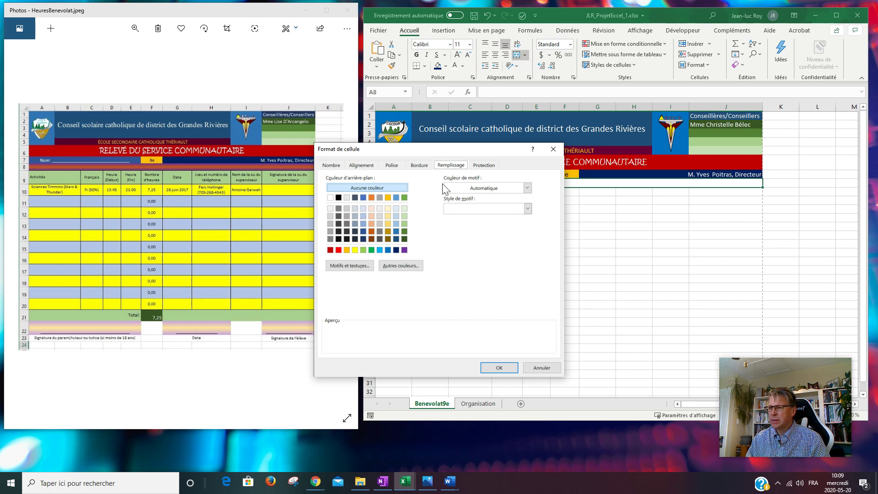
pyautogui.click(345, 265)
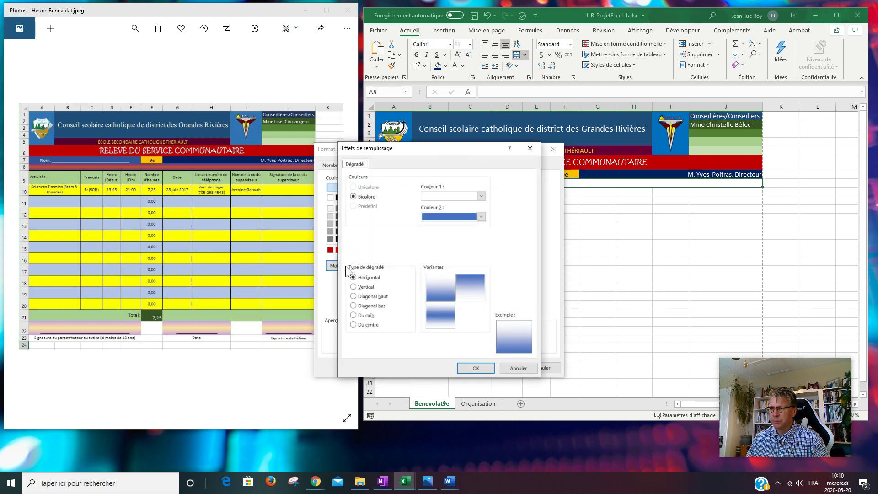
pyautogui.click(438, 322)
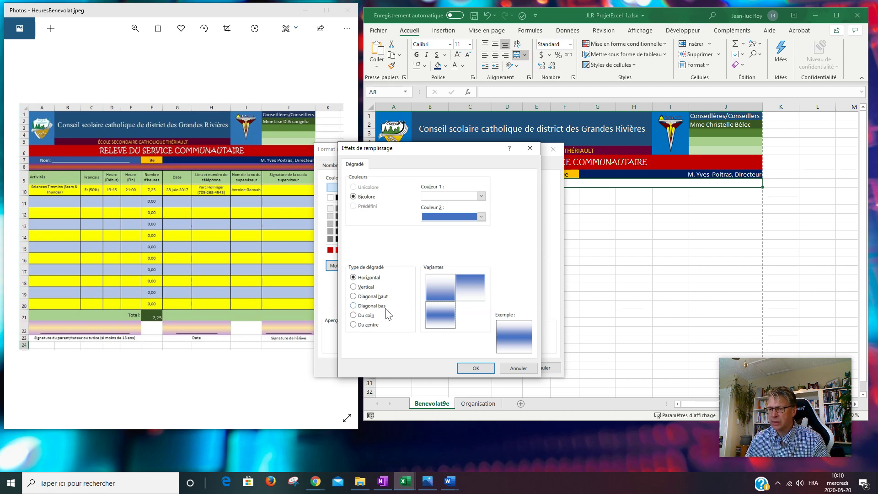
# Try orange as colour 1 and gold as colour 2 of the row 8 gradient.
pyautogui.click(481, 196)
pyautogui.click(466, 220)
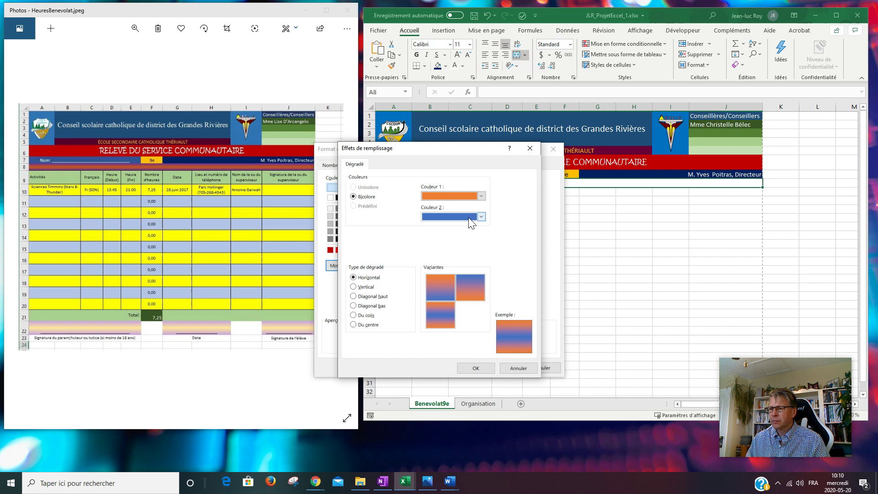
pyautogui.click(481, 217)
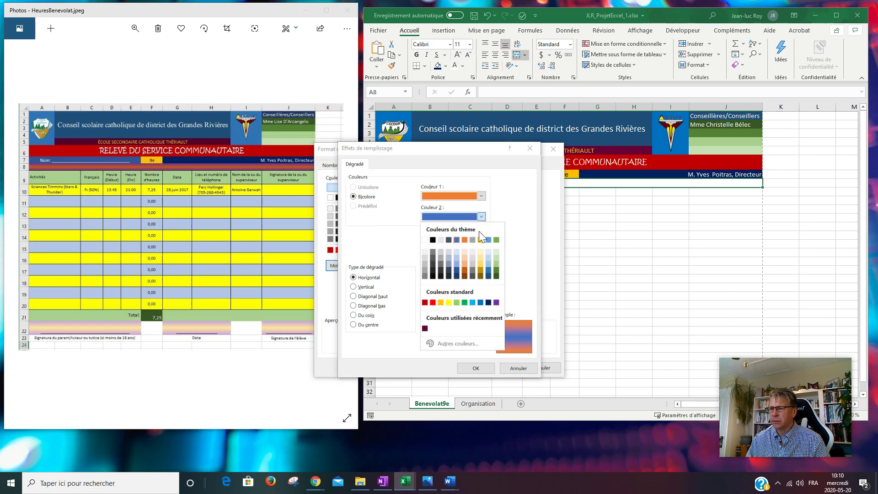
pyautogui.click(479, 266)
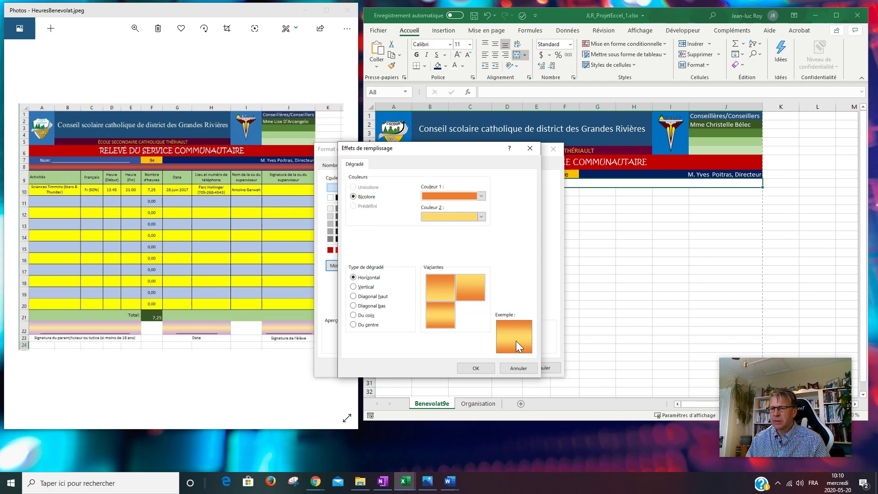
# Set the gradient's colour 2 to a light gold and colour 1 to purple, and apply the fill to row 8.
pyautogui.click(481, 217)
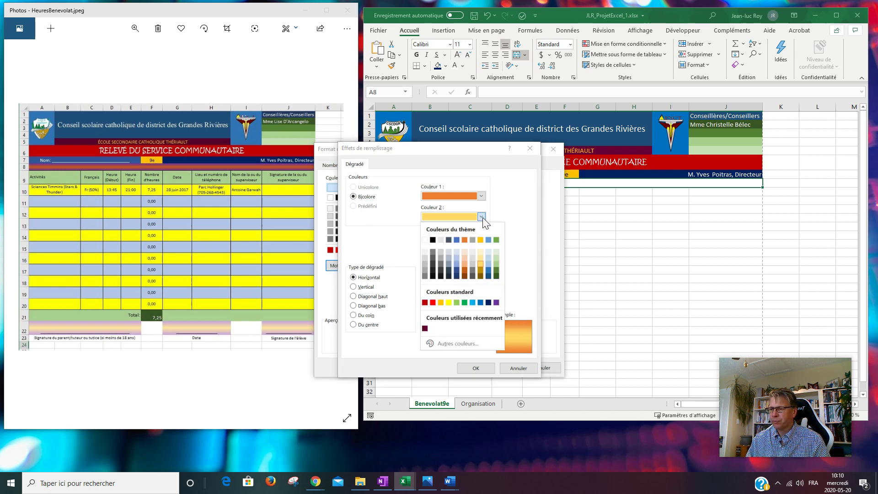
pyautogui.click(481, 257)
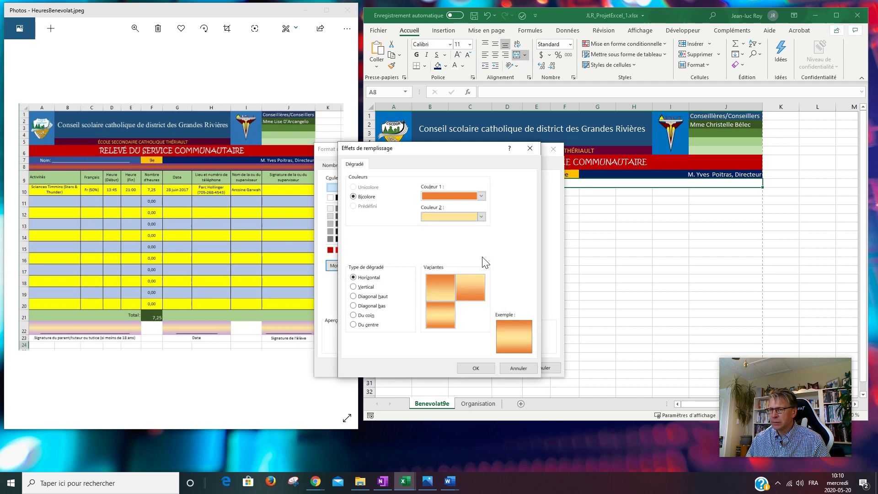
pyautogui.click(480, 196)
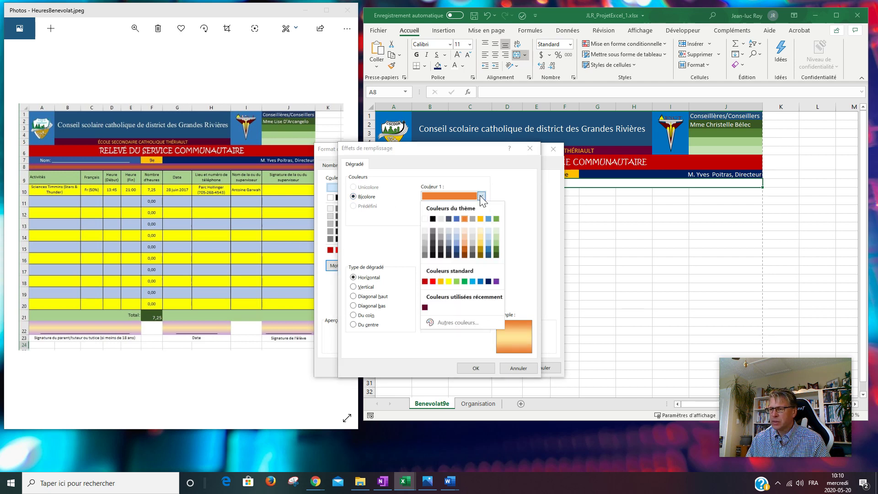
pyautogui.click(497, 281)
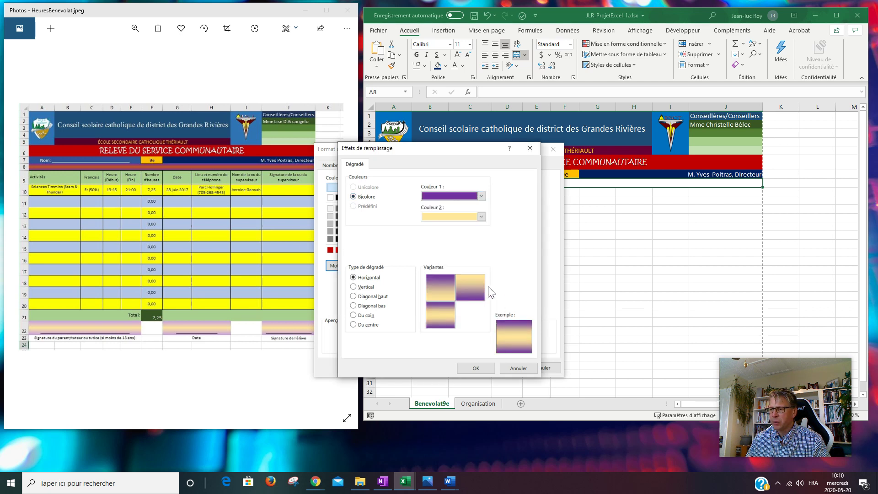
pyautogui.click(479, 369)
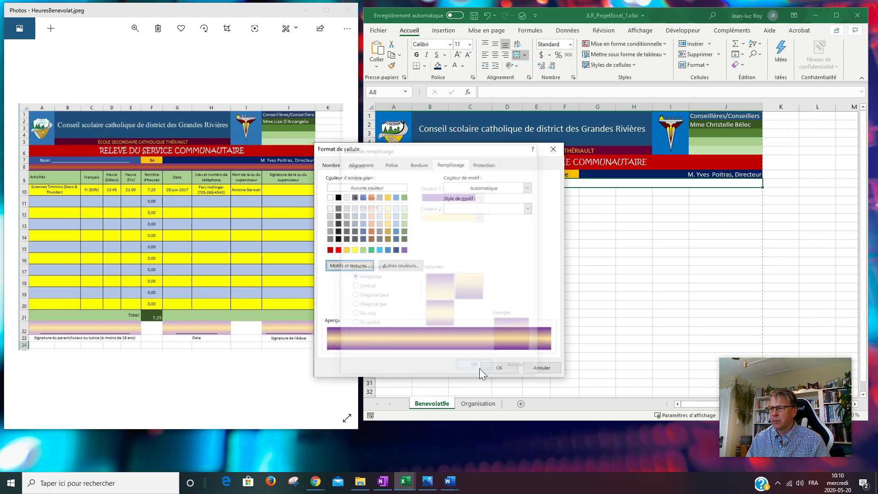
pyautogui.click(502, 368)
pyautogui.click(405, 189)
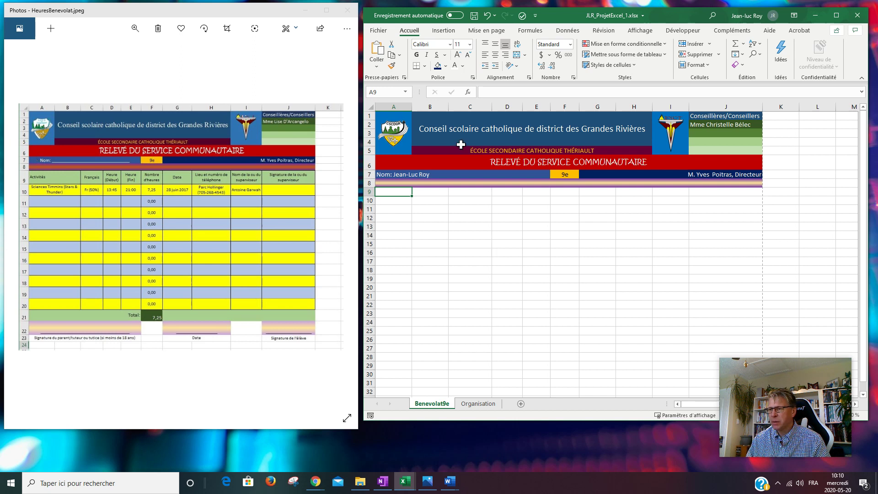
# Set the font size of the "RELEVÉ DU SERVICE COMMUNAUTAIRE" title in row 6 to 14.
pyautogui.click(552, 164)
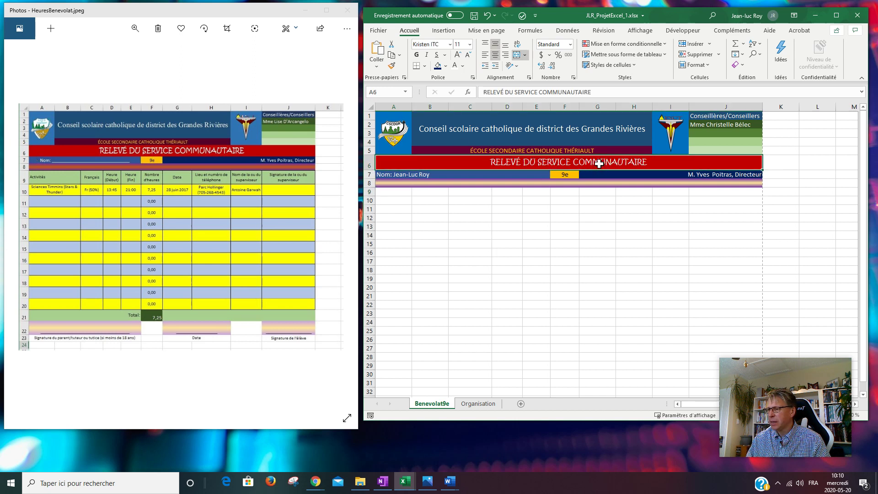
pyautogui.click(469, 44)
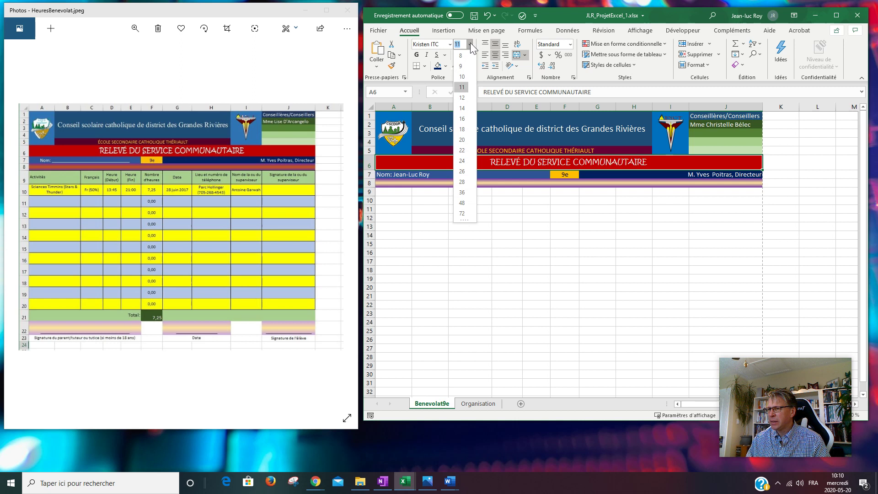
pyautogui.click(462, 109)
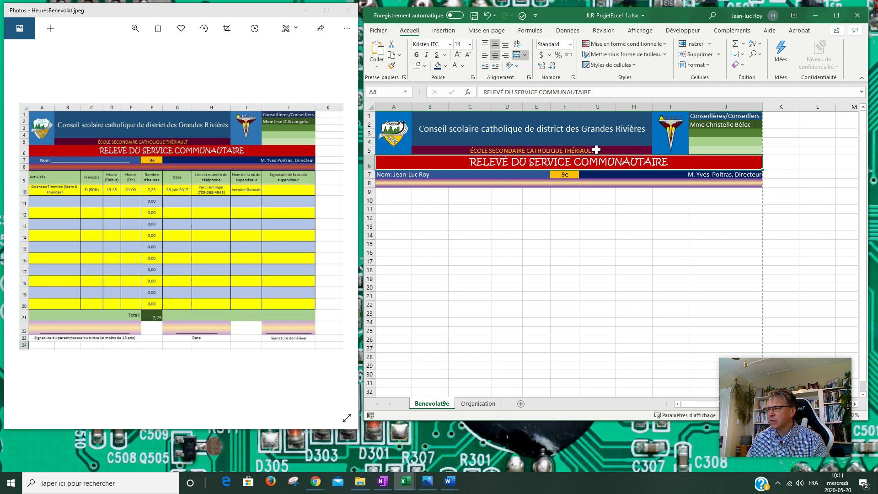
pyautogui.click(469, 45)
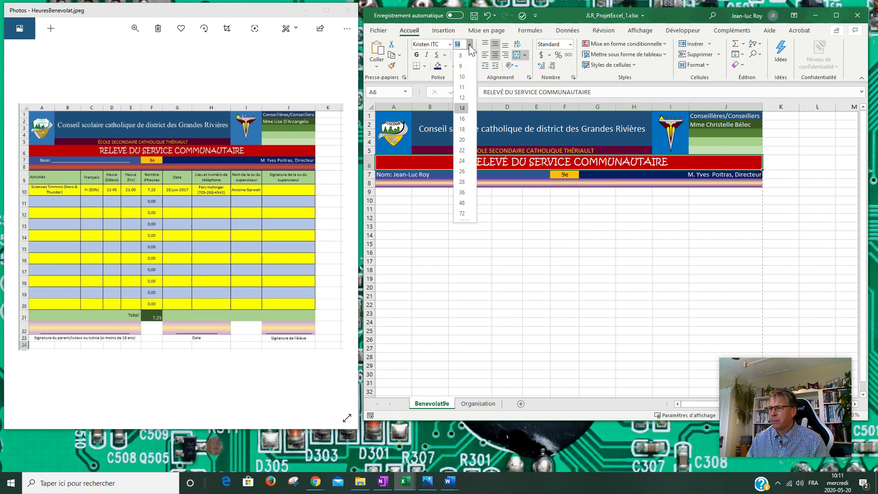
pyautogui.click(461, 108)
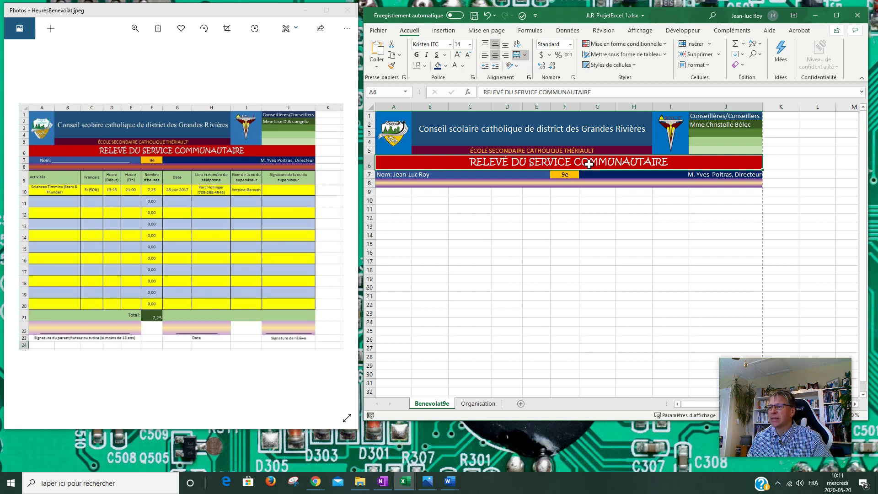
# Set the height of row 9 to 30.
pyautogui.click(392, 193)
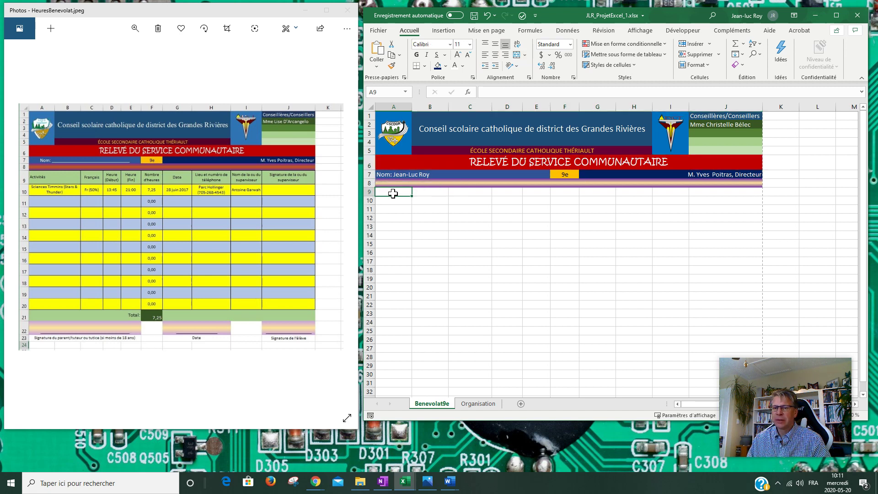
pyautogui.click(369, 192)
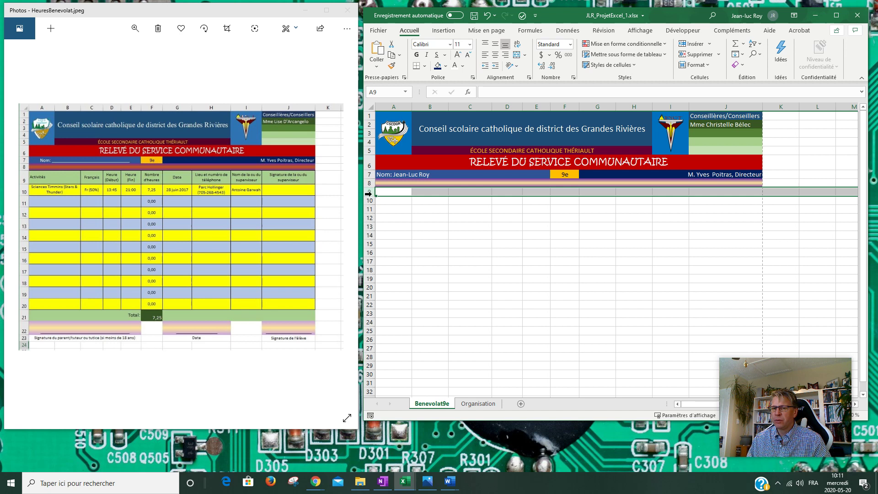
pyautogui.rightClick(369, 191)
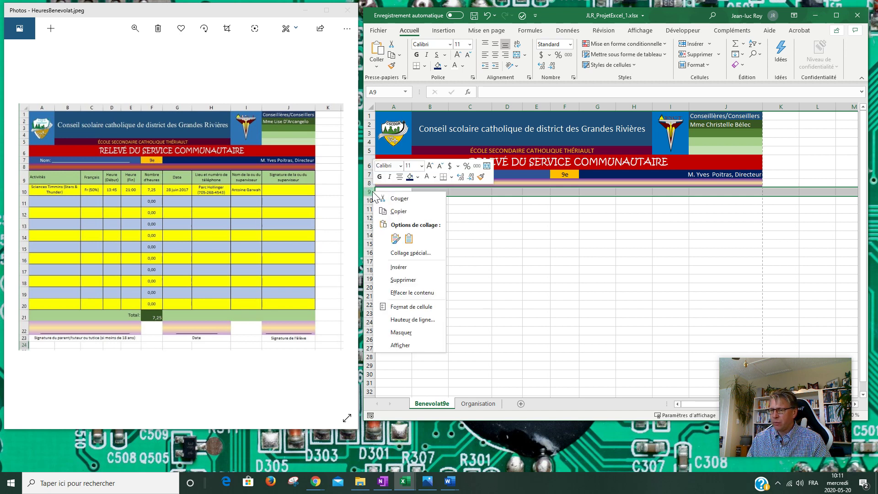
pyautogui.click(425, 320)
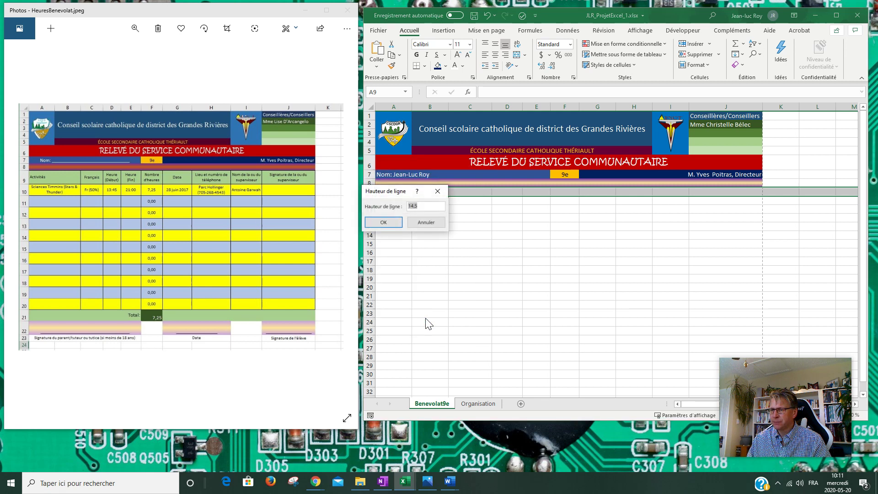
pyautogui.write('30')
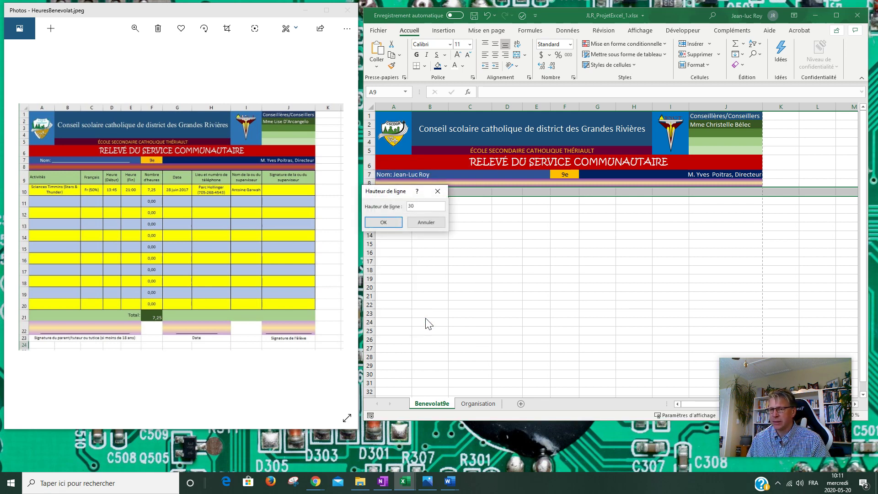
pyautogui.click(384, 222)
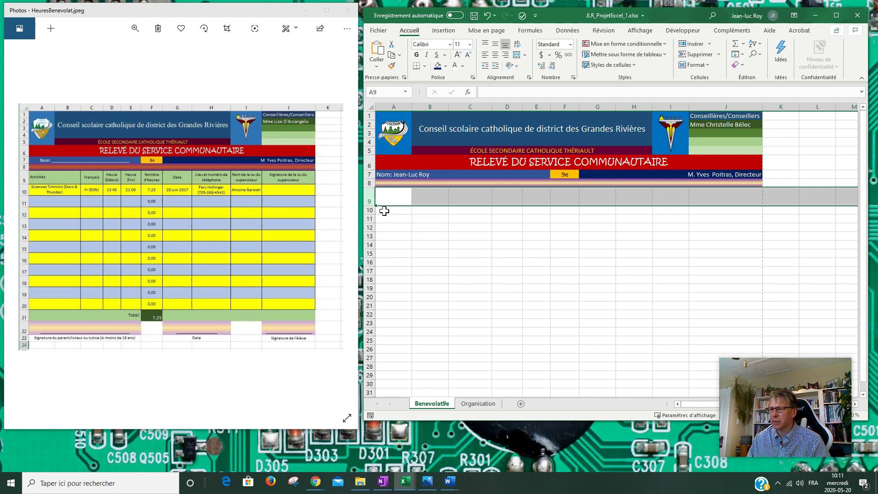
# Set the height of rows 10 through 21 to 25.
pyautogui.click(376, 212)
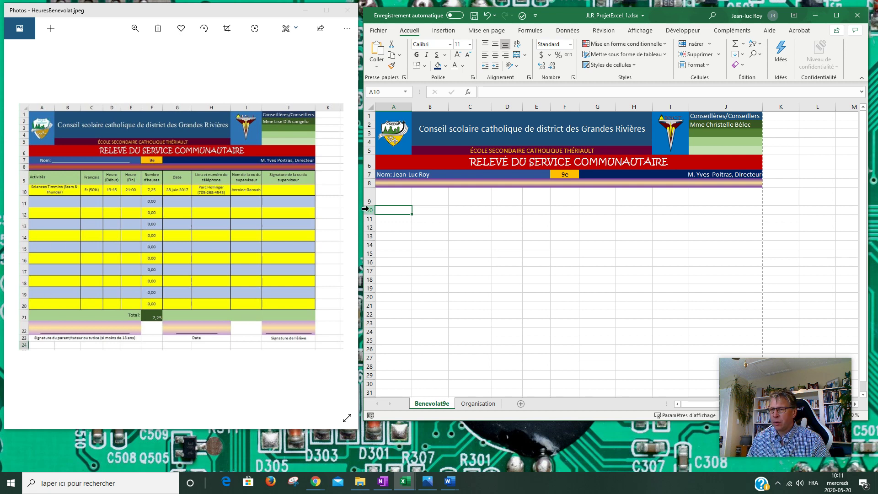
pyautogui.moveTo(368, 209); pyautogui.dragTo(373, 210)
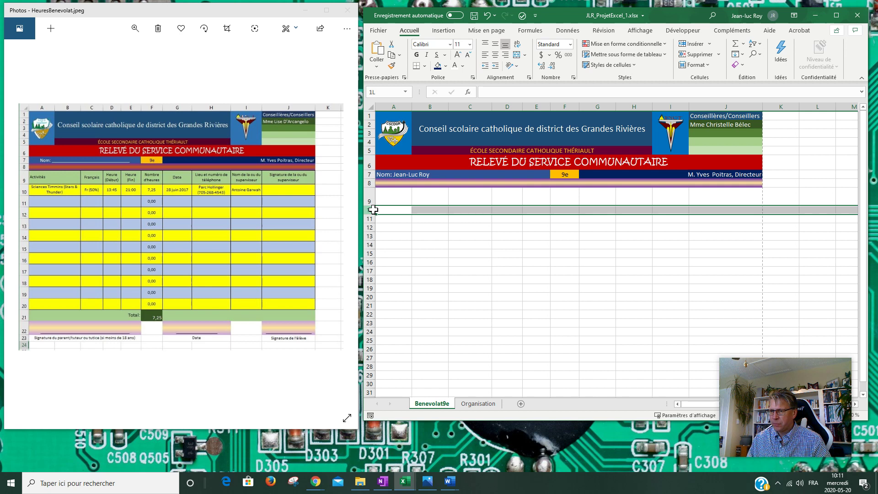
pyautogui.moveTo(373, 209); pyautogui.dragTo(370, 303)
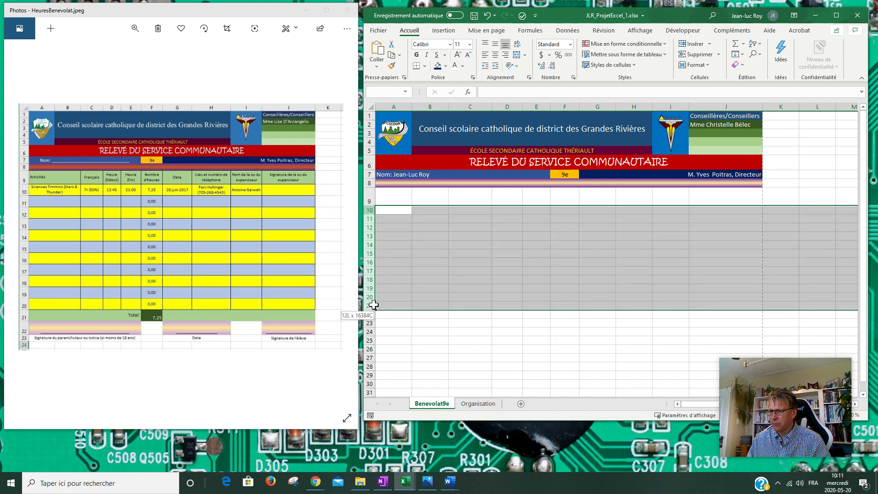
pyautogui.rightClick(370, 210)
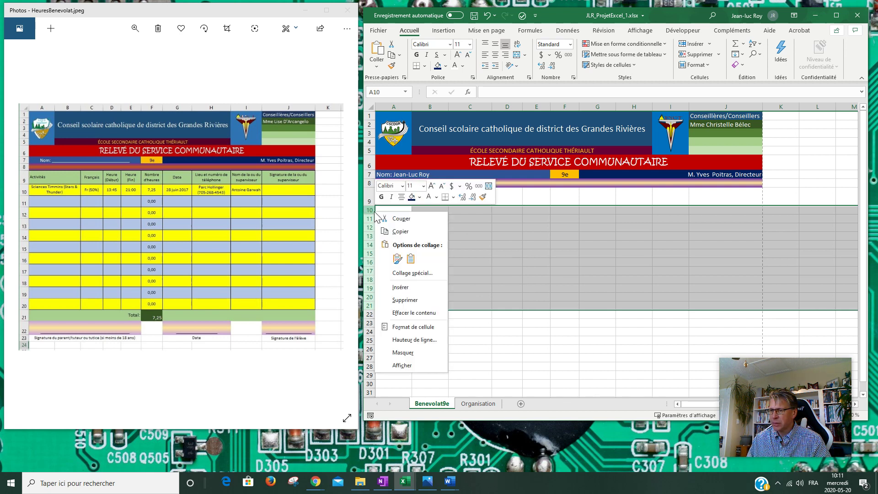
pyautogui.click(414, 340)
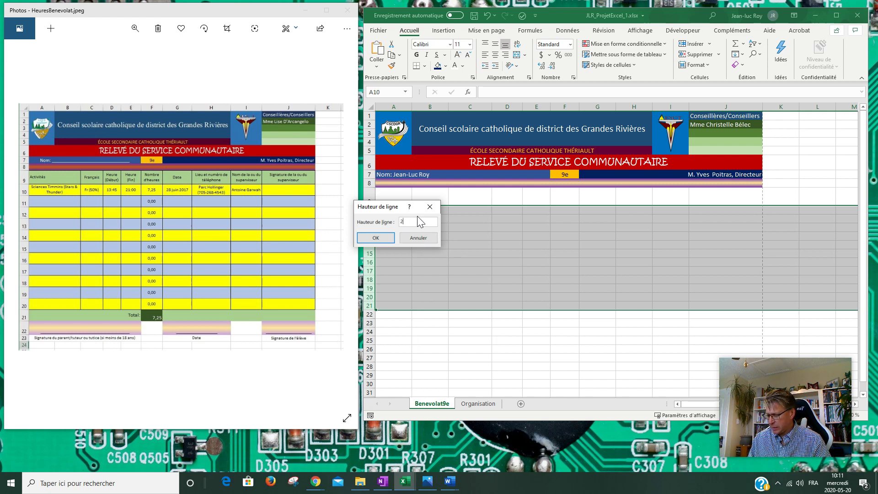
pyautogui.write('25')
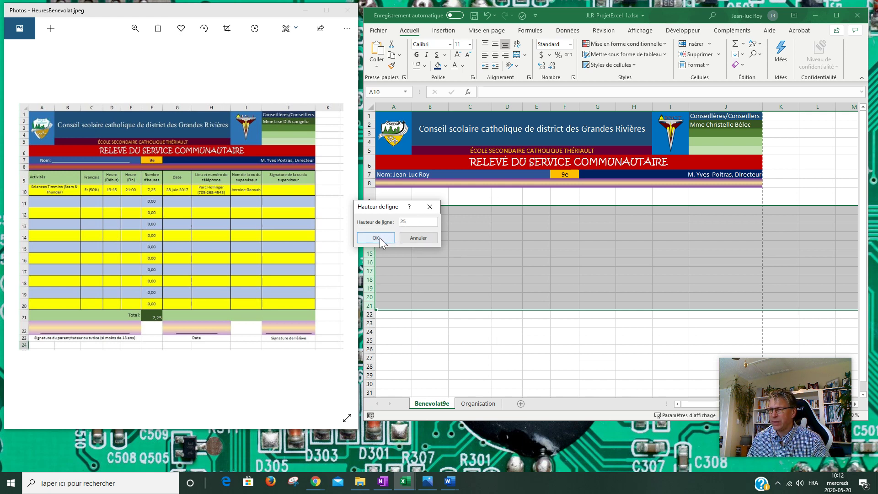
pyautogui.moveTo(382, 206); pyautogui.dragTo(464, 226)
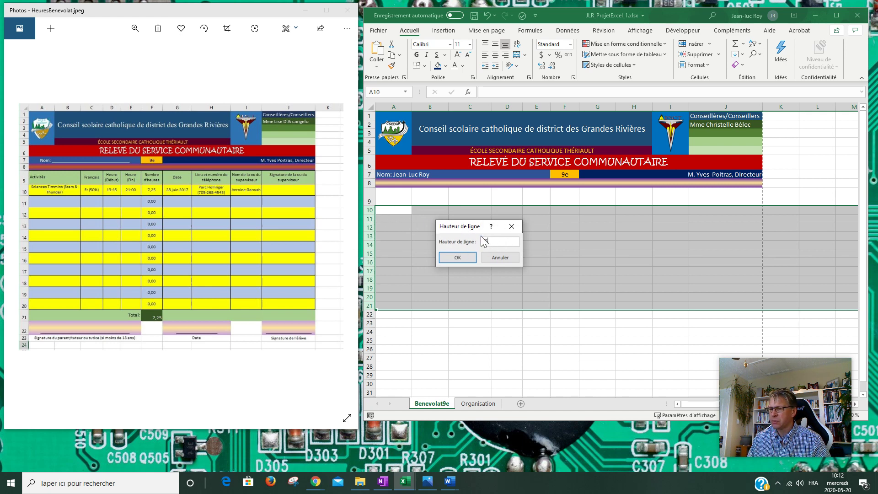
pyautogui.click(465, 255)
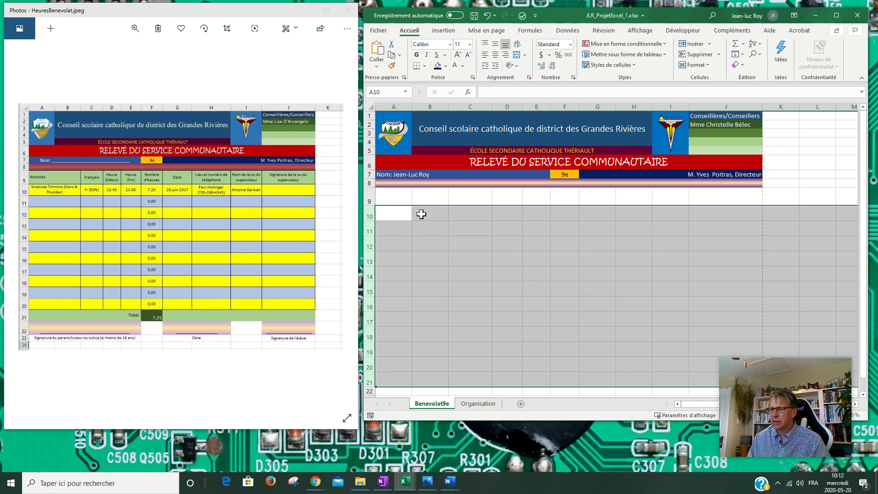
# Set the height of row 22 to 30.
pyautogui.click(422, 271)
pyautogui.scroll(-1, 411, 306)
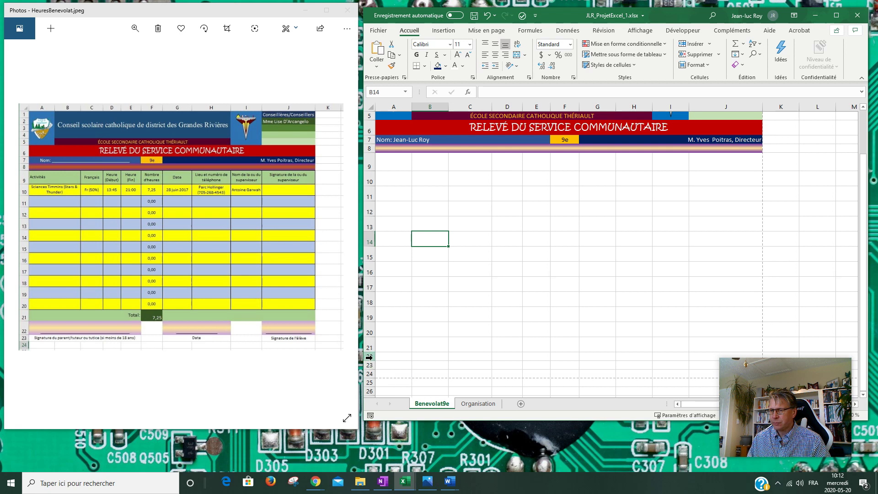
pyautogui.click(369, 357)
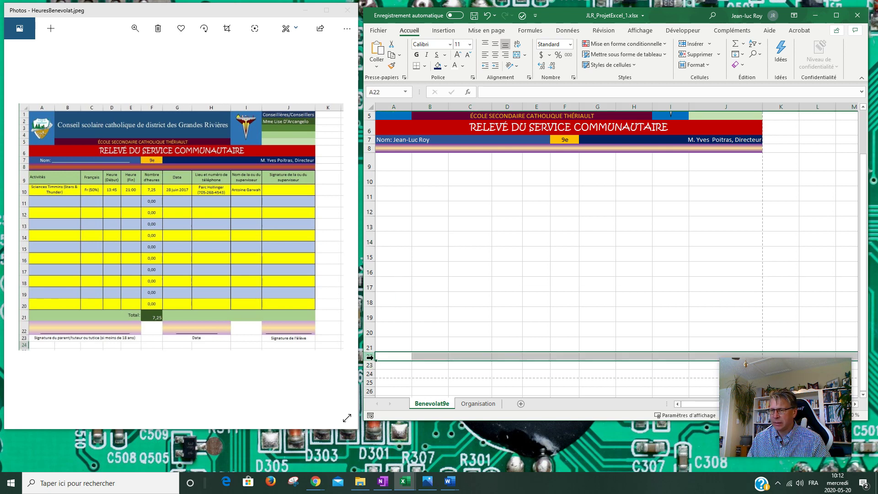
pyautogui.rightClick(371, 357)
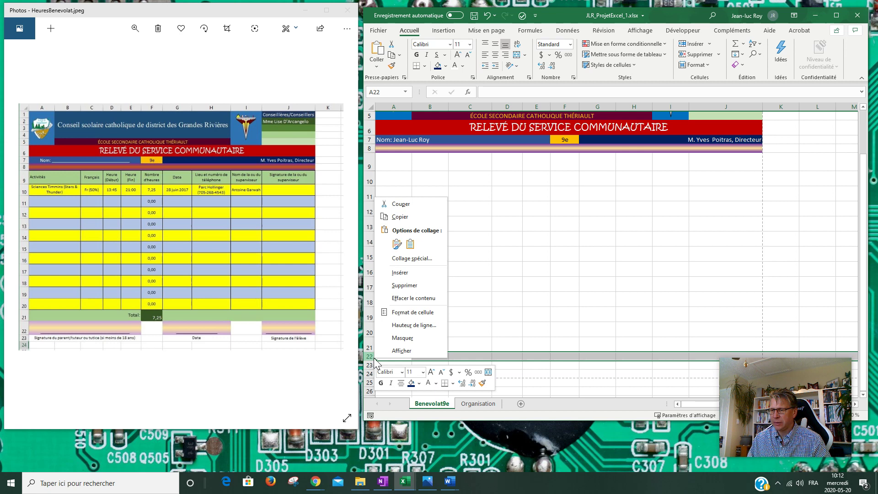
pyautogui.click(413, 324)
pyautogui.write('30')
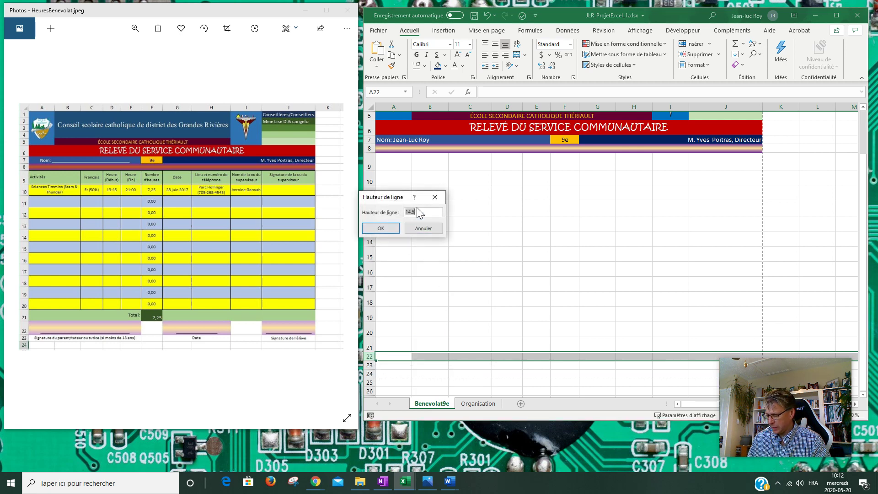
pyautogui.click(390, 227)
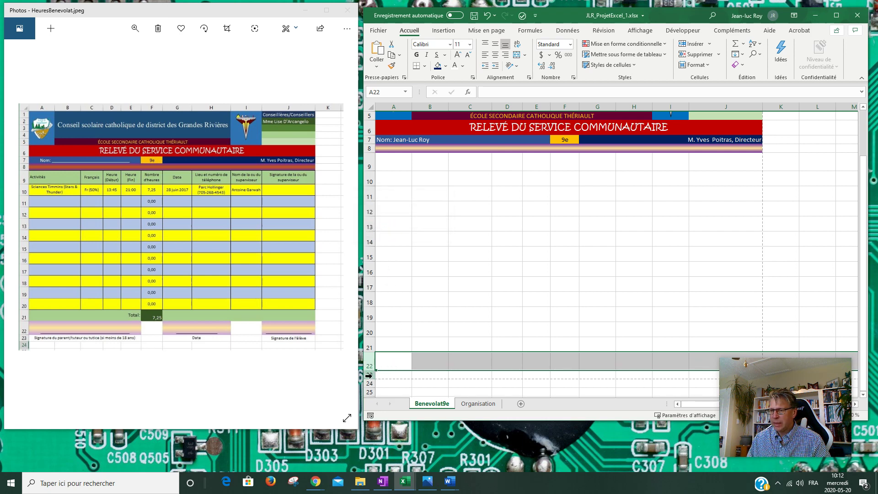
pyautogui.click(394, 374)
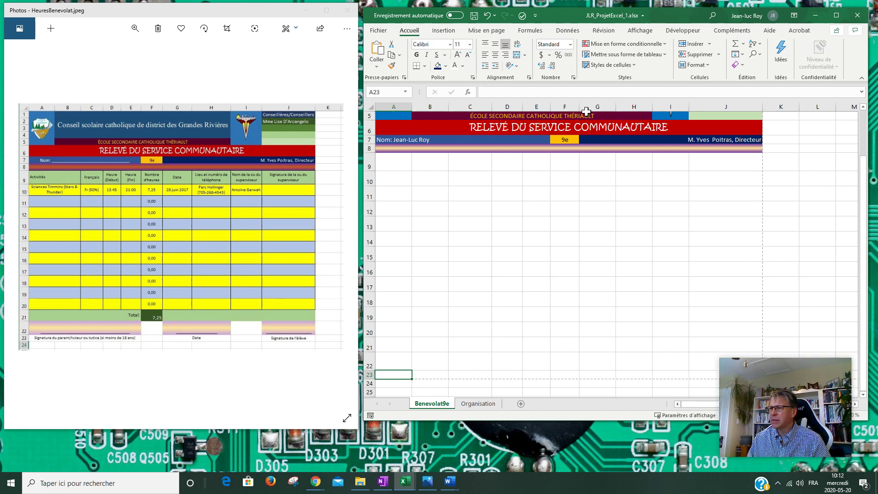
# Check that the sheet's page orientation is set to landscape (Paysage).
pyautogui.click(486, 30)
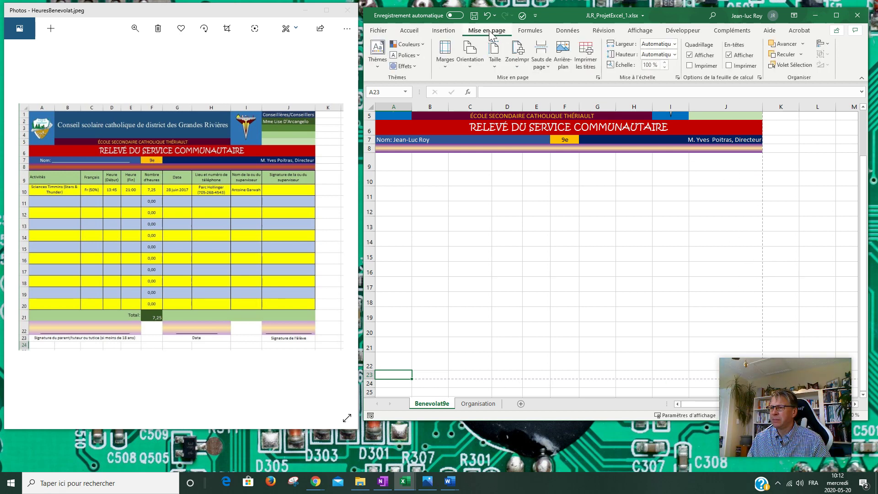
pyautogui.click(468, 68)
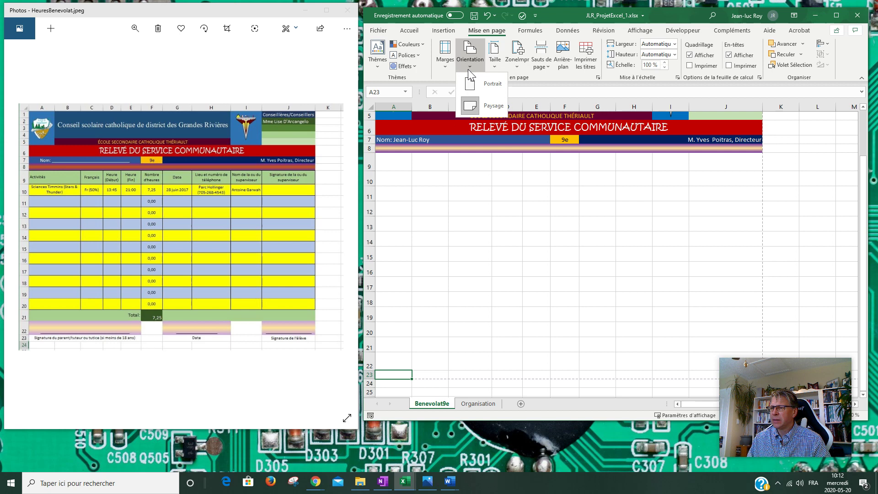
pyautogui.click(471, 105)
pyautogui.click(563, 183)
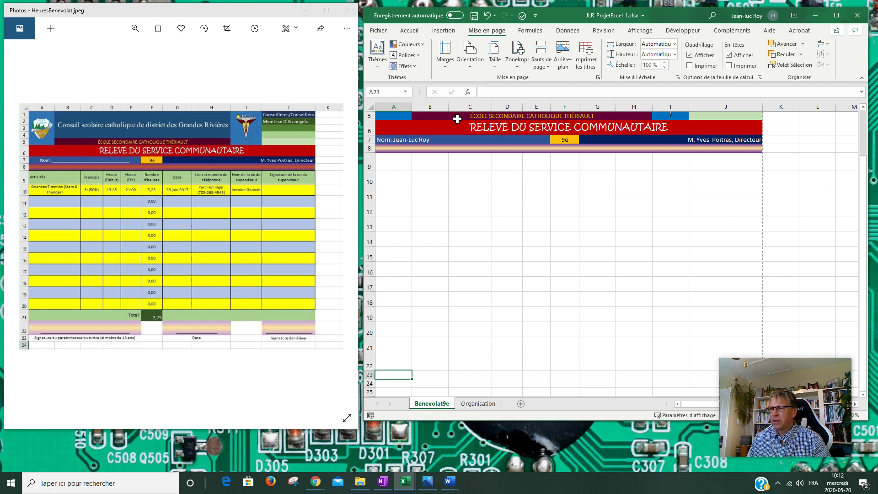
# Save the workbook.
pyautogui.click(410, 35)
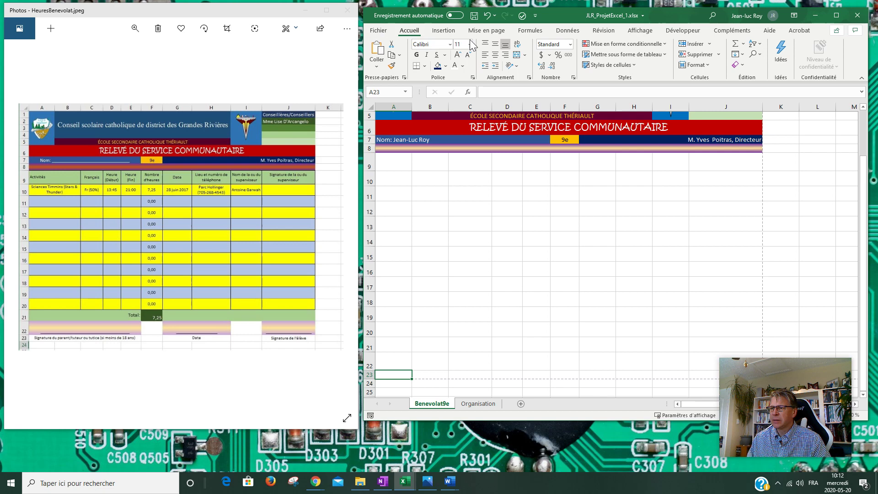
pyautogui.click(382, 32)
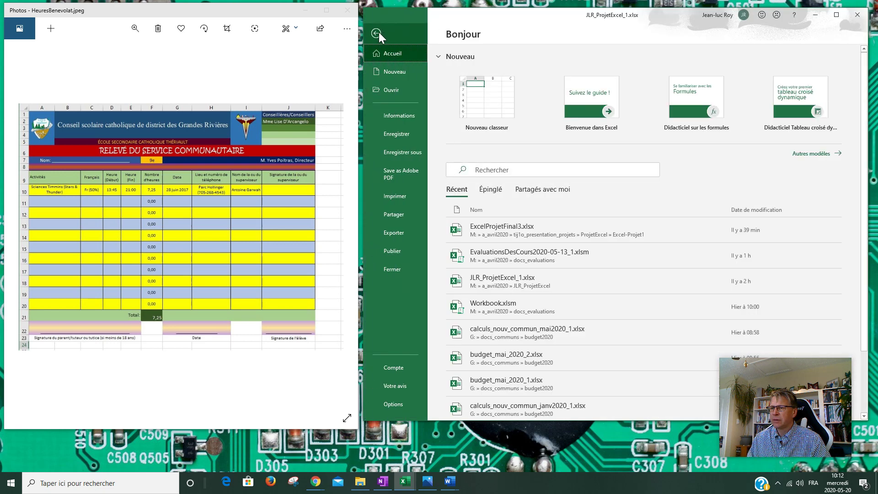
pyautogui.click(381, 30)
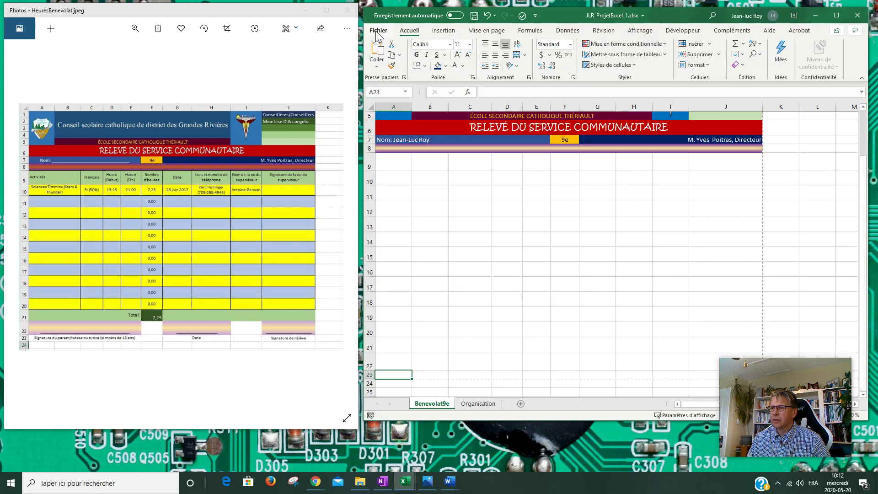
pyautogui.click(474, 16)
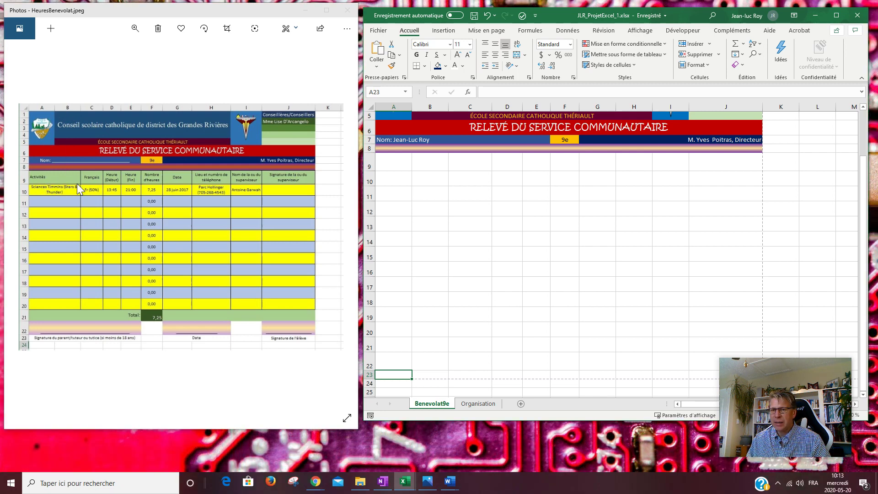
# Merge cells A9 and B9 without centring, and align the merged cell vertically to the middle.
pyautogui.moveTo(394, 162); pyautogui.dragTo(435, 162)
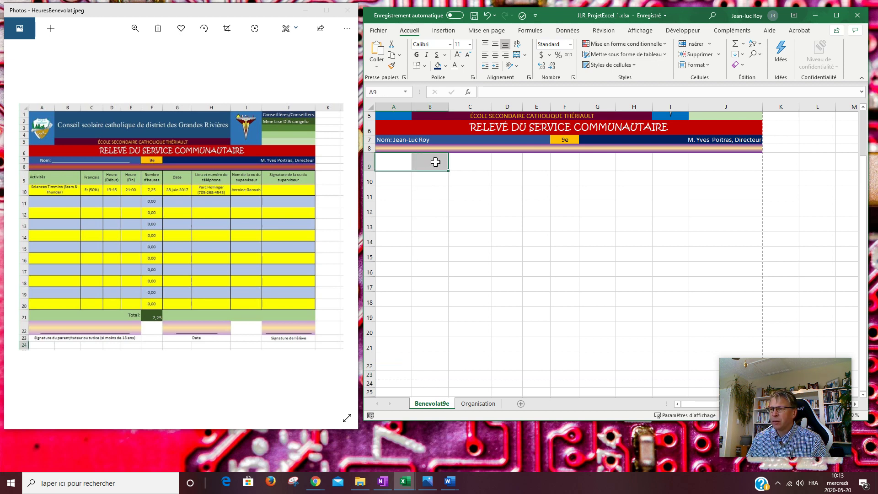
pyautogui.click(526, 55)
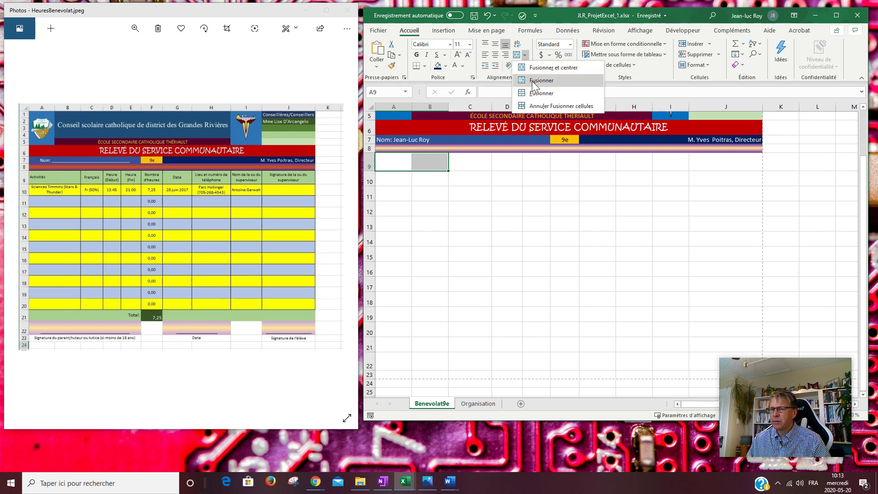
pyautogui.click(533, 99)
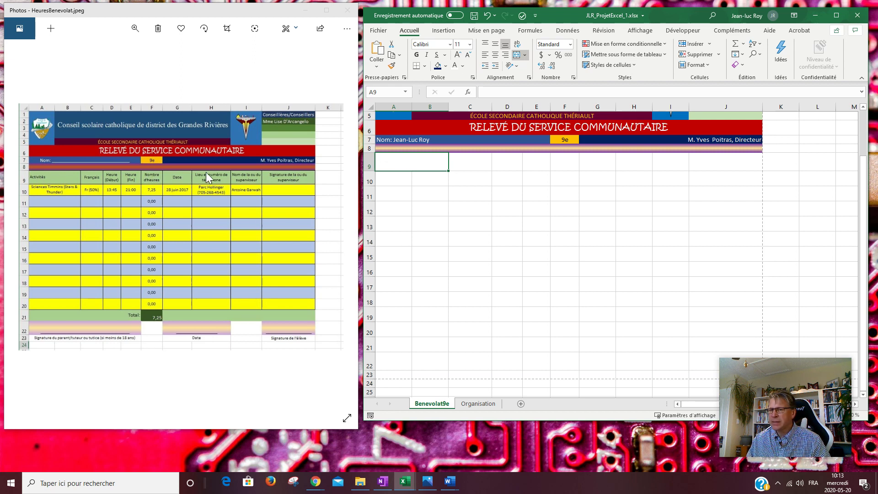
pyautogui.click(494, 44)
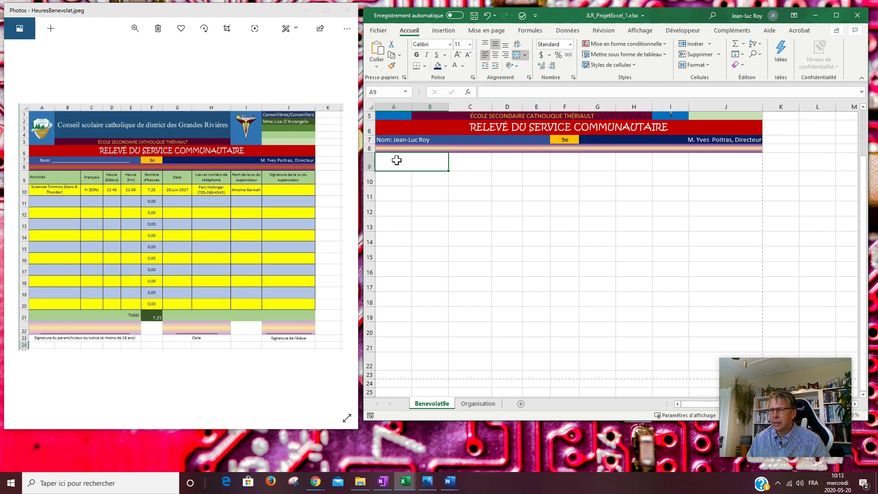
# Set the font size of cells A9 through J23 to 9.
pyautogui.click(394, 206)
pyautogui.moveTo(390, 159); pyautogui.dragTo(720, 376)
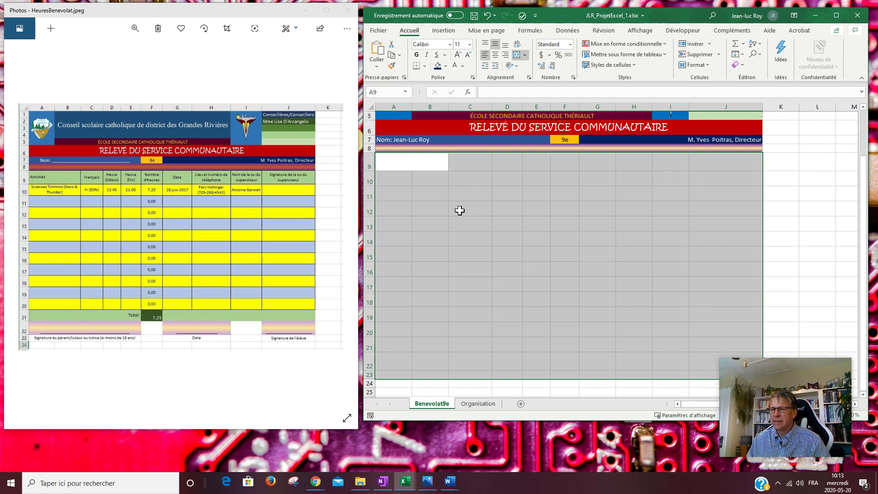
pyautogui.click(469, 43)
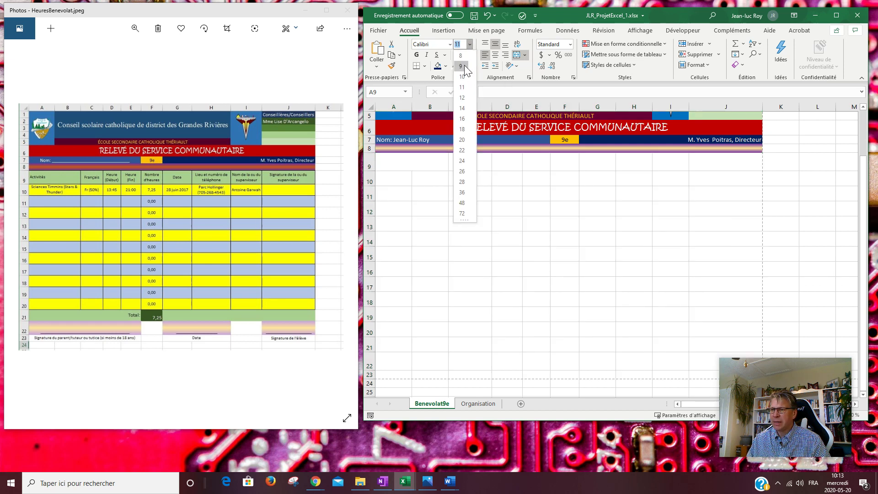
pyautogui.click(464, 67)
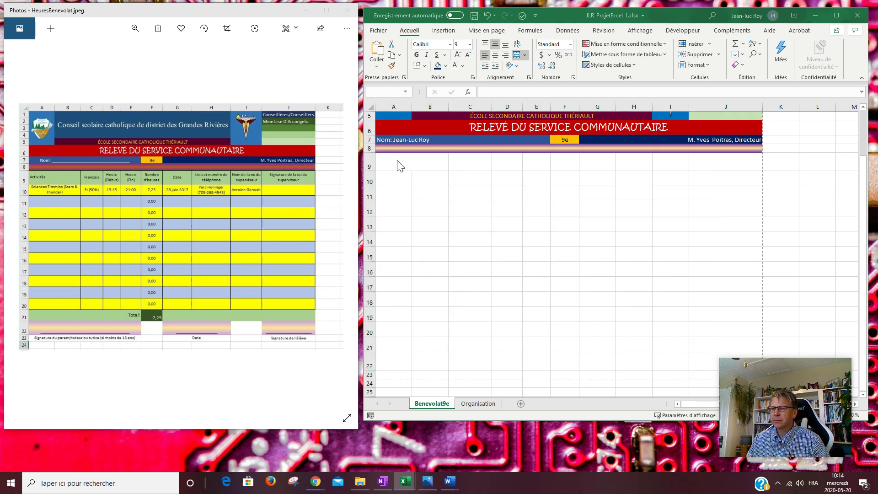
pyautogui.click(397, 161)
pyautogui.click(436, 194)
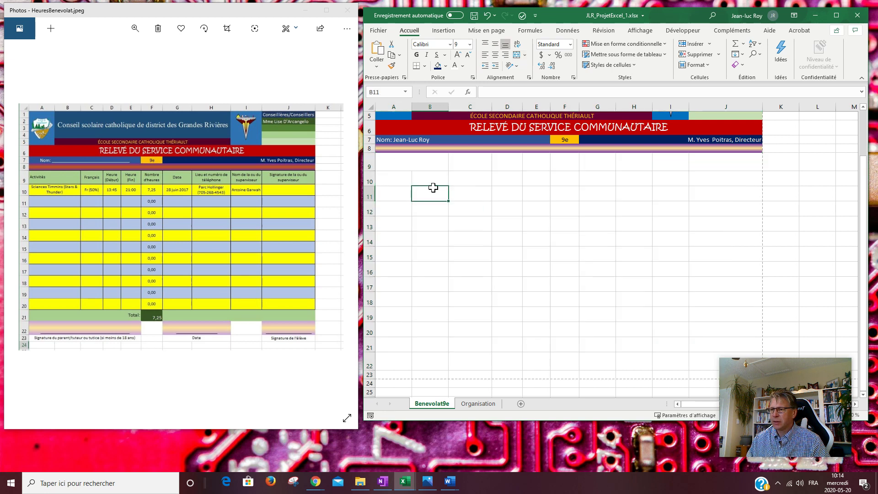
# Fill the table's header row, A9 through J9, with light green.
pyautogui.click(408, 165)
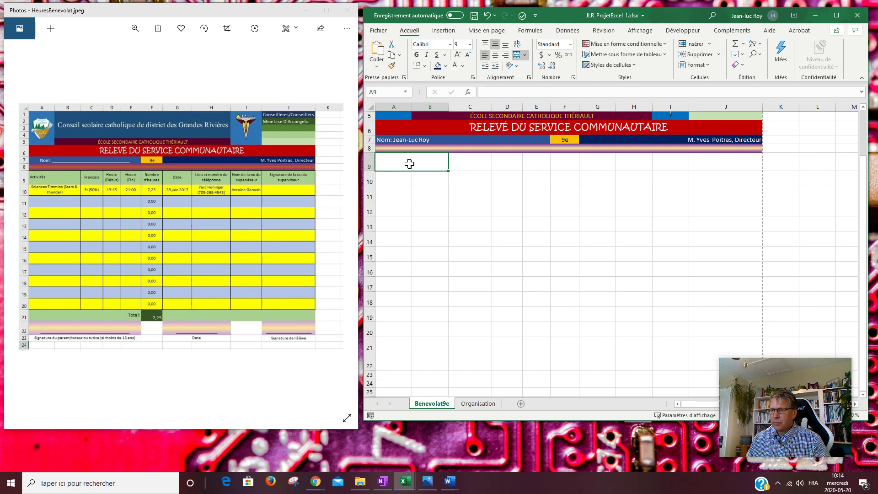
pyautogui.moveTo(406, 165); pyautogui.dragTo(710, 160)
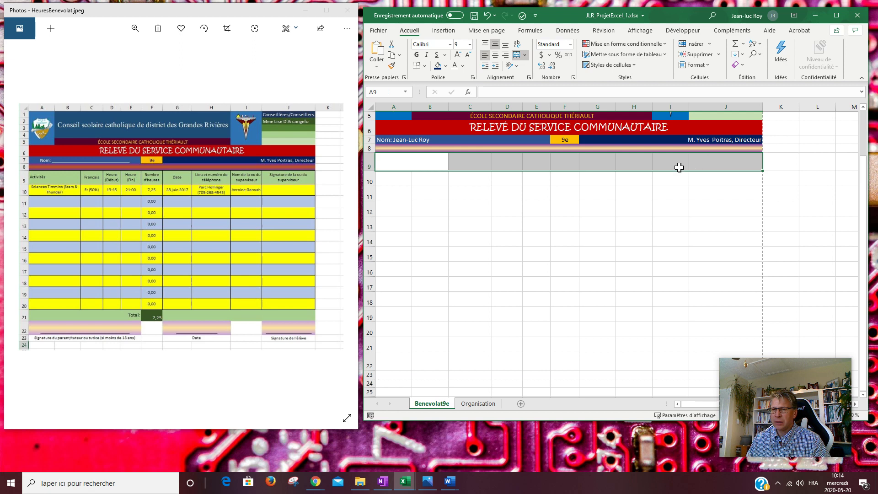
pyautogui.click(445, 67)
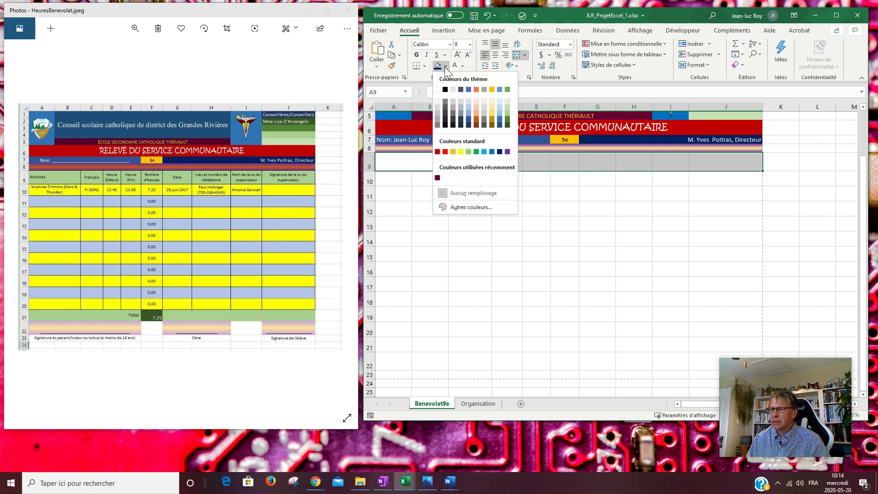
pyautogui.click(508, 113)
pyautogui.click(425, 179)
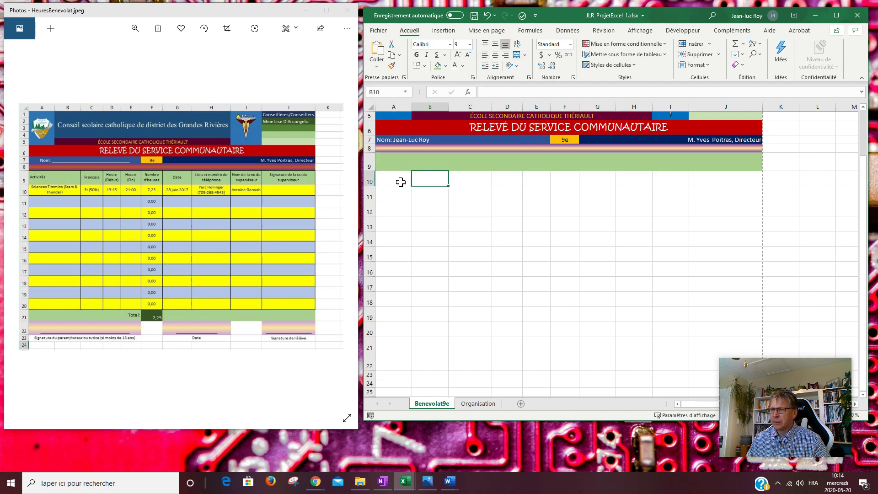
# Merge and centre cells A10 and B10.
pyautogui.moveTo(393, 182); pyautogui.dragTo(419, 179)
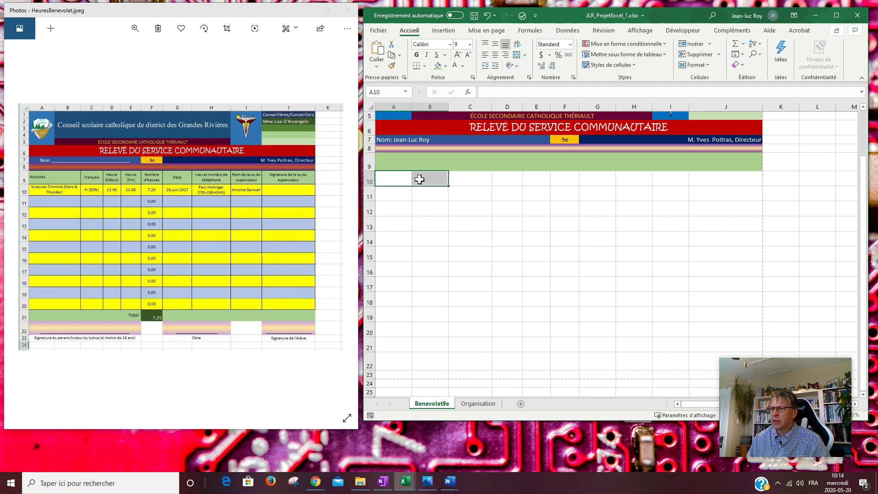
pyautogui.click(519, 55)
pyautogui.click(421, 196)
pyautogui.click(407, 182)
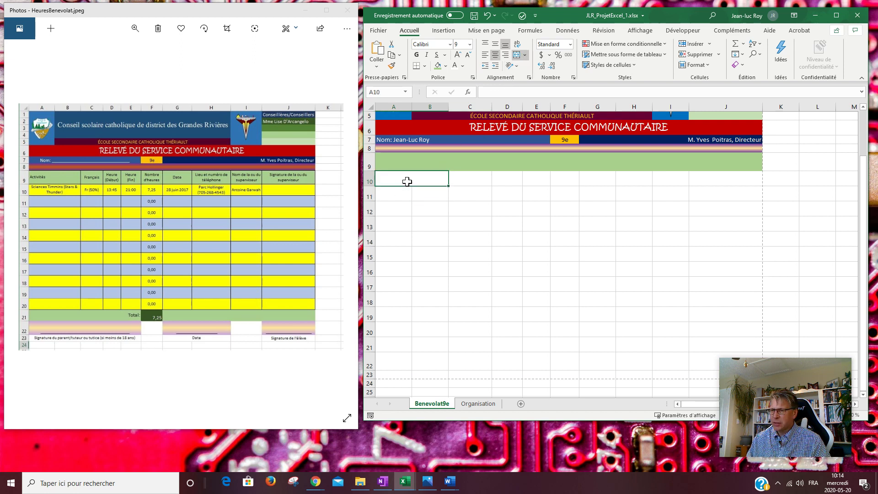
# Format the merged cell A10 with centred horizontal and vertical alignment and automatic text wrapping.
pyautogui.rightClick(406, 181)
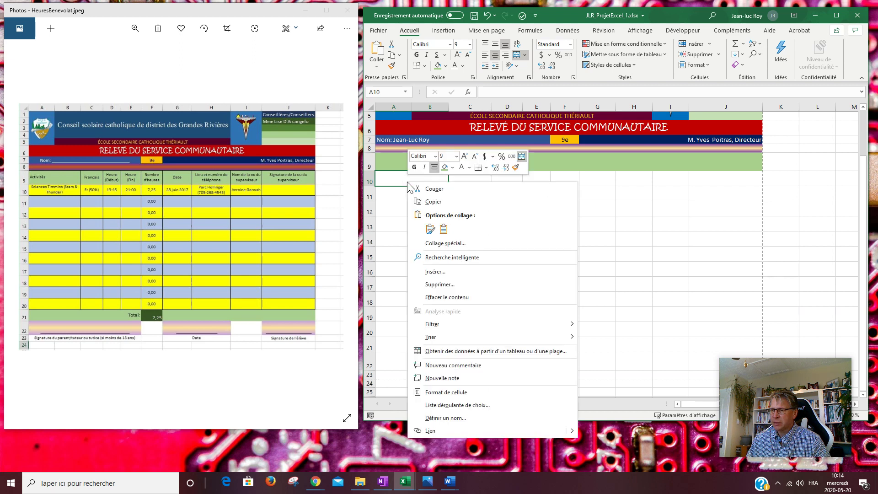
pyautogui.click(467, 393)
pyautogui.moveTo(444, 146); pyautogui.dragTo(557, 135)
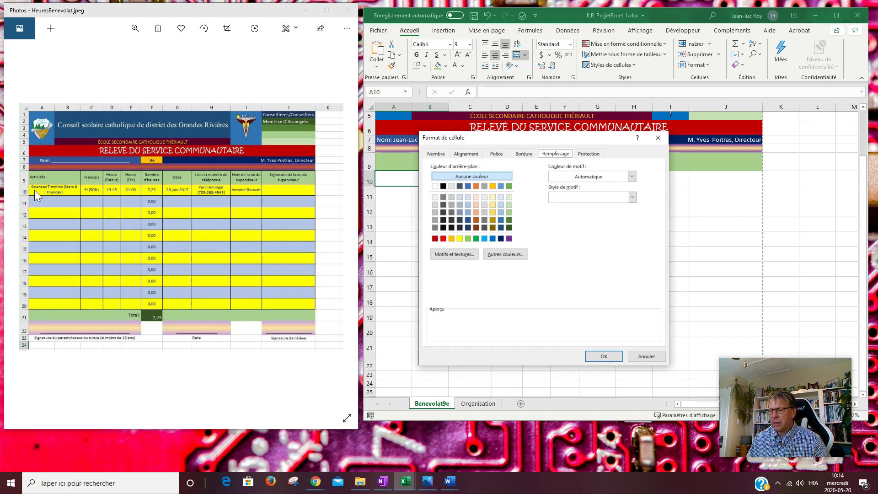
pyautogui.click(463, 155)
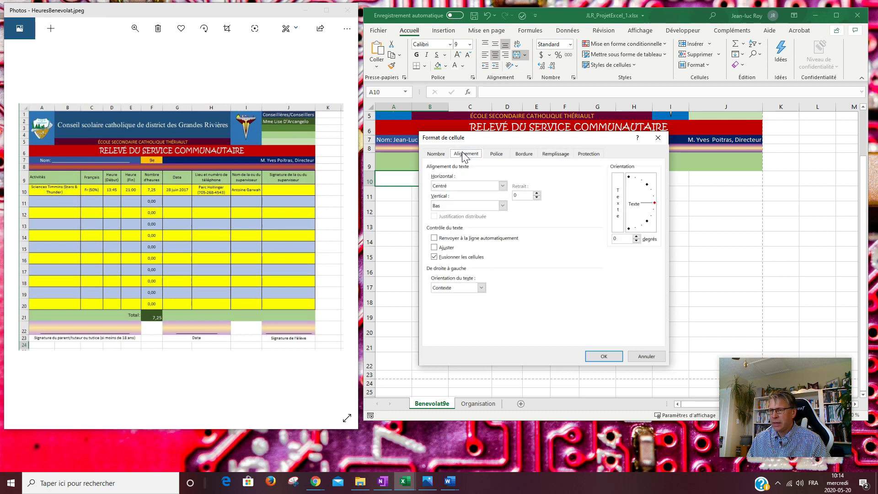
pyautogui.click(502, 185)
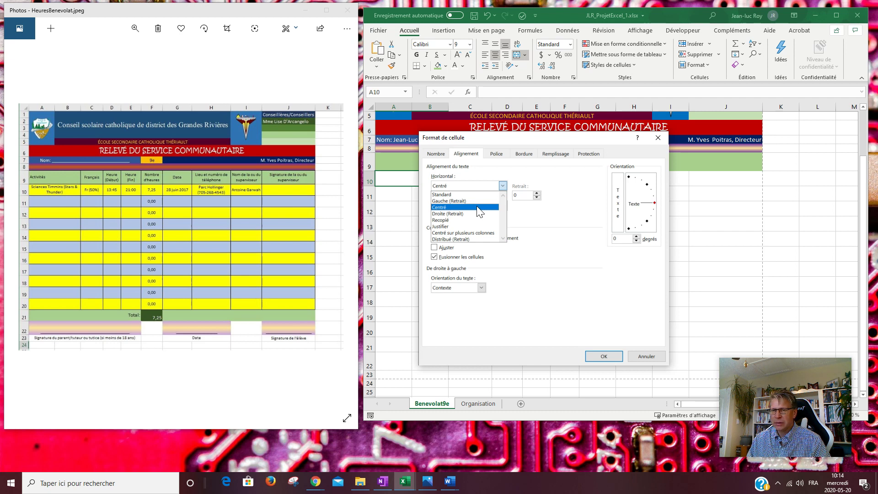
pyautogui.click(476, 206)
pyautogui.click(502, 206)
pyautogui.click(471, 221)
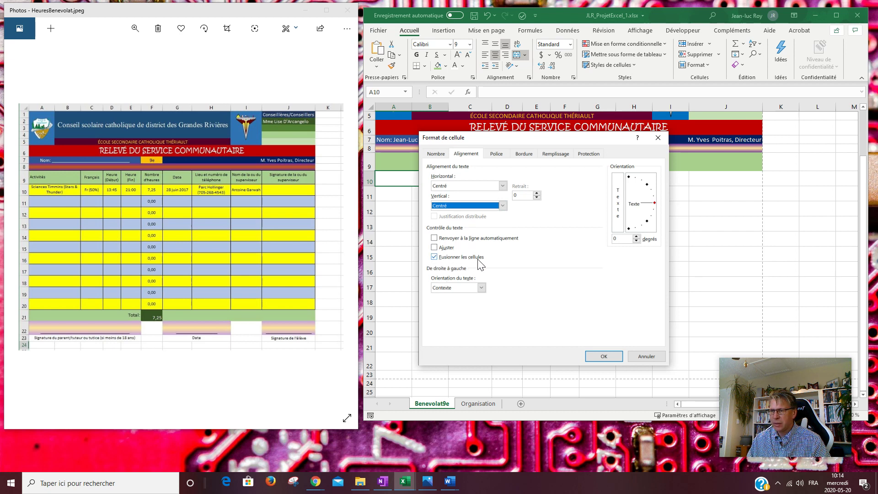
pyautogui.click(437, 238)
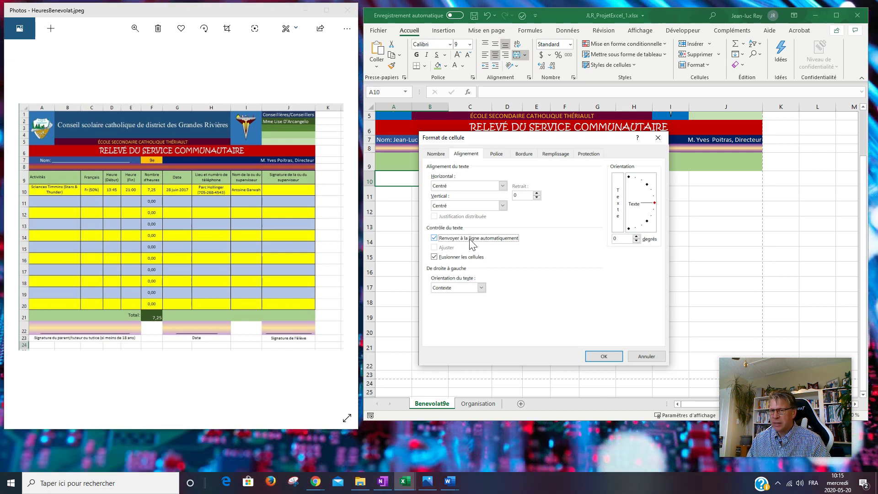
pyautogui.click(604, 356)
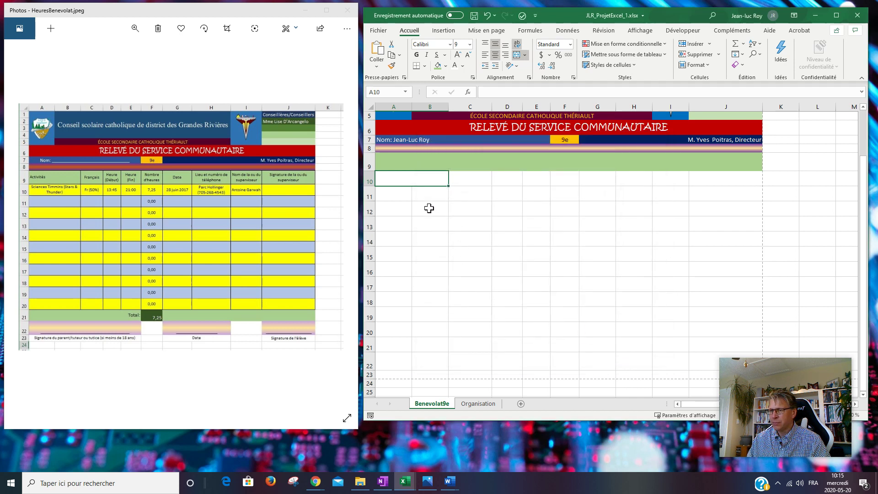
pyautogui.click(395, 196)
pyautogui.click(480, 182)
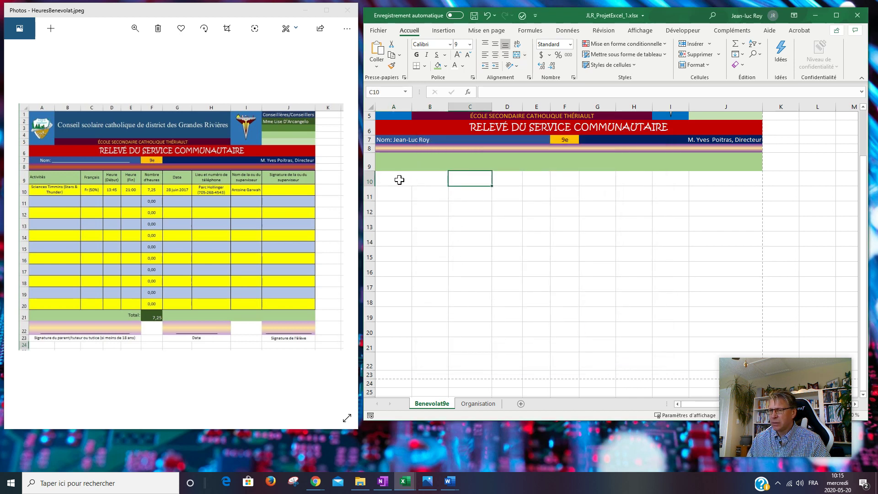
# Copy the merged cell A10 into each row below it, from A11 through A20.
pyautogui.click(392, 179)
pyautogui.hotkey('ctrl', 'c')
pyautogui.click(389, 196)
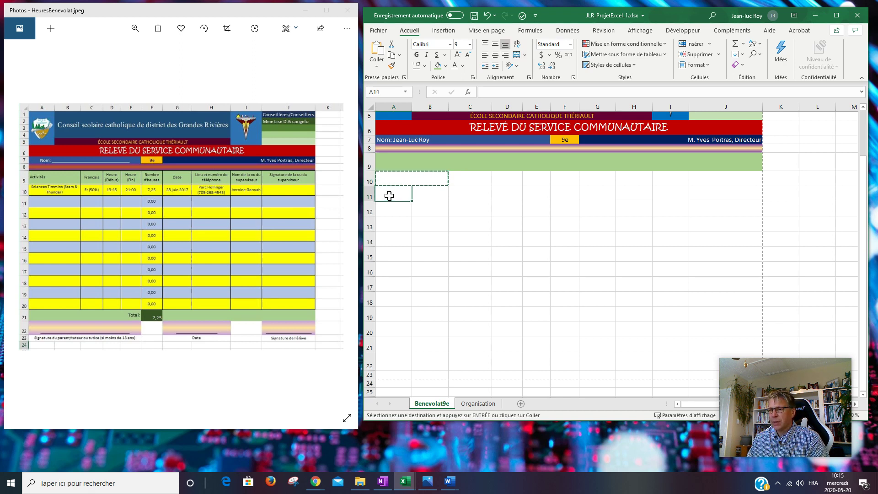
pyautogui.hotkey('ctrl', 'v')
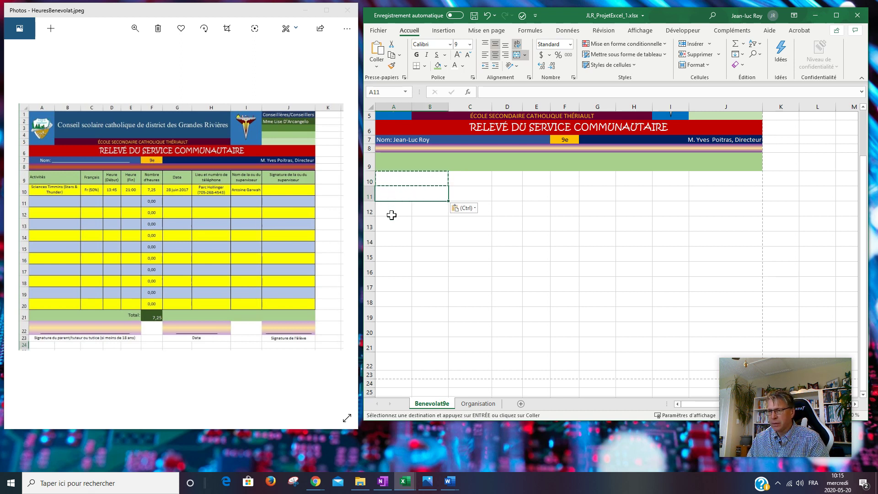
pyautogui.click(392, 240)
pyautogui.hotkey('ctrl', 'v')
pyautogui.hotkey('ctrl', 'v')
pyautogui.click(395, 256)
pyautogui.hotkey('ctrl', 'v')
pyautogui.click(397, 270)
pyautogui.hotkey('ctrl', 'v')
pyautogui.click(398, 285)
pyautogui.hotkey('ctrl', 'v')
pyautogui.click(400, 303)
pyautogui.hotkey('ctrl', 'v')
pyautogui.click(399, 317)
pyautogui.hotkey('ctrl', 'v')
pyautogui.click(396, 330)
pyautogui.hotkey('ctrl', 'v')
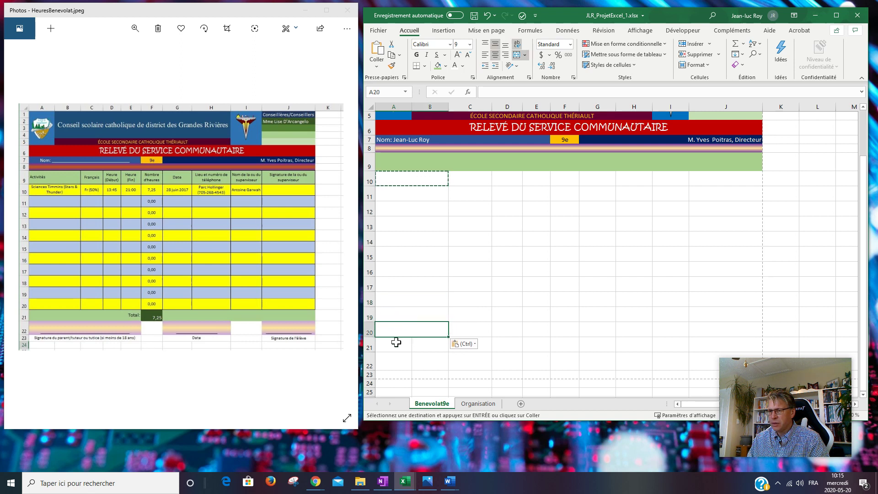
pyautogui.click(396, 342)
pyautogui.hotkey('ctrl', 'v')
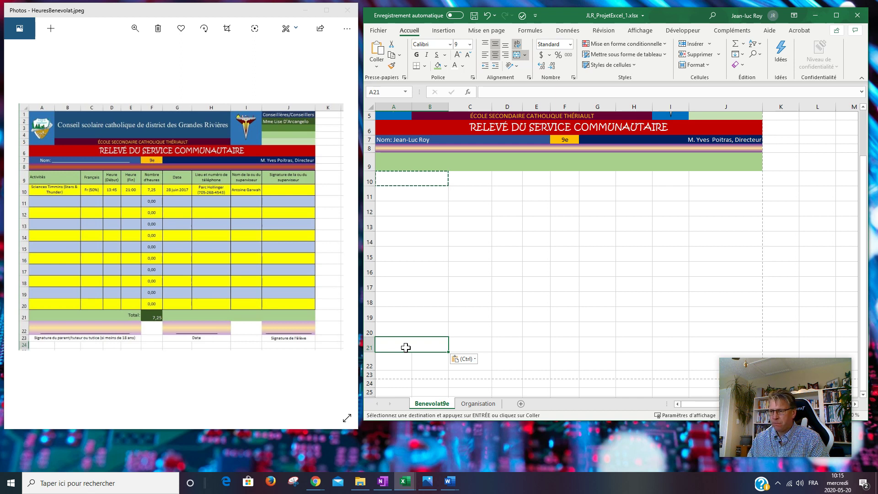
pyautogui.hotkey('ctrl', 'z')
pyautogui.click(421, 331)
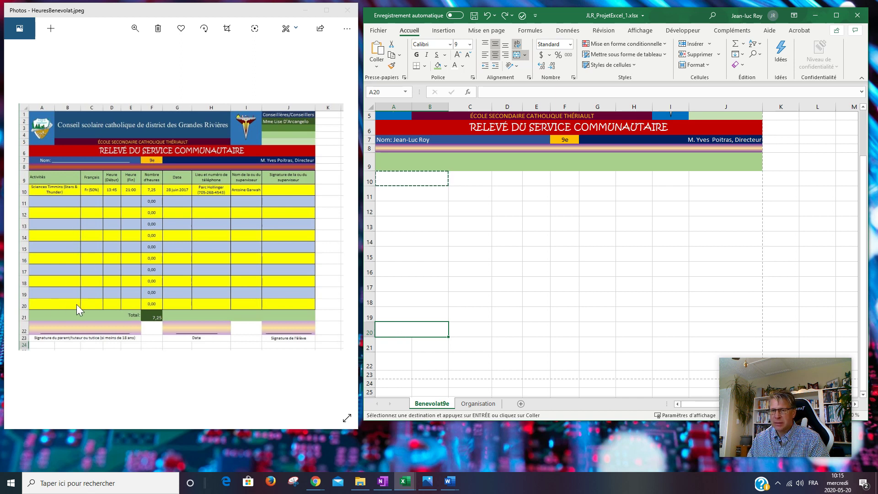
pyautogui.click(424, 192)
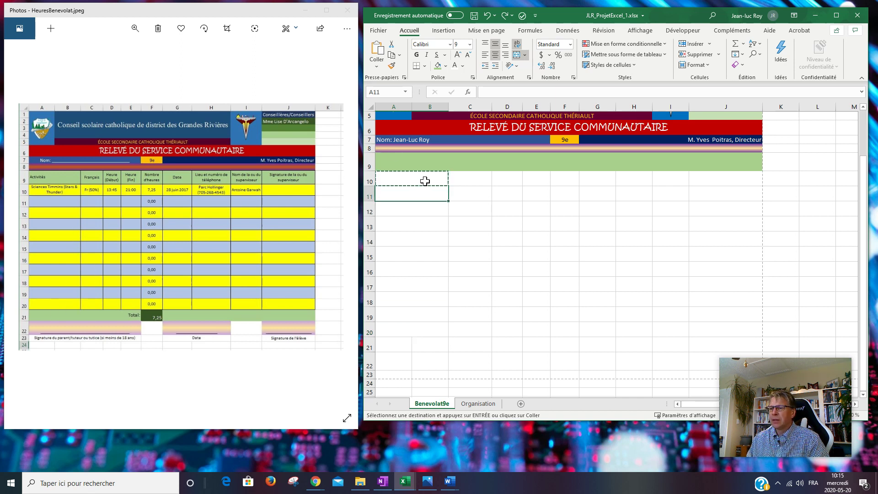
pyautogui.click(455, 178)
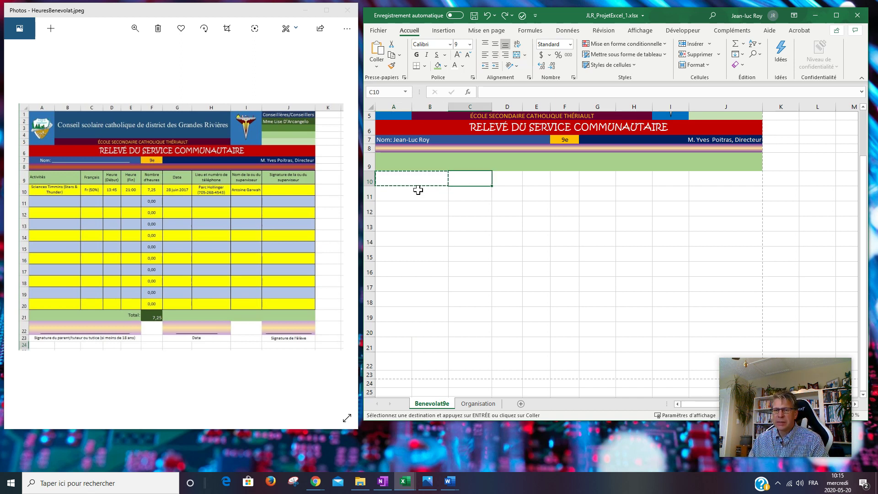
# Enter the column headings "Activités" in A9 and "Français" in C9.
pyautogui.click(433, 159)
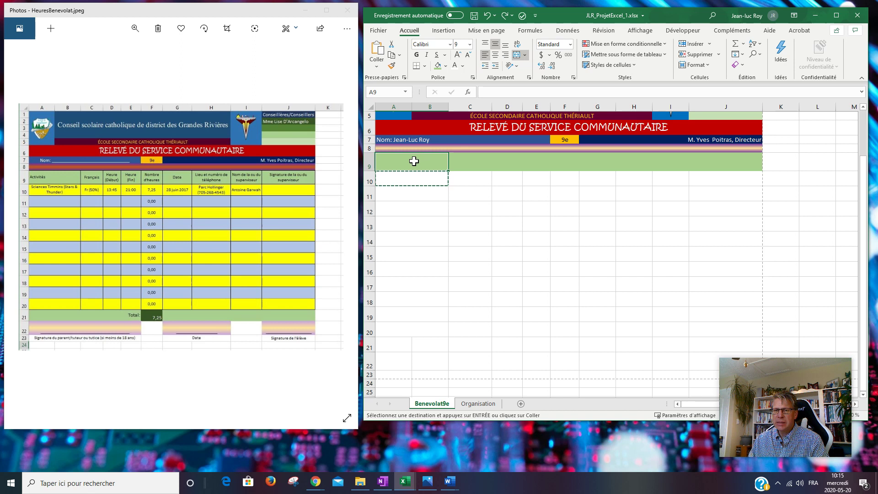
pyautogui.write('Act')
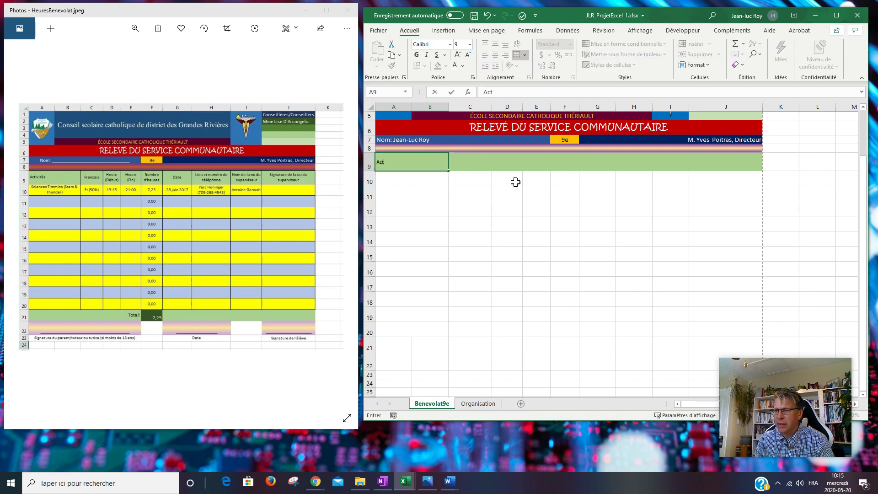
pyautogui.write('ivités')
pyautogui.press('Tab')
pyautogui.write('F')
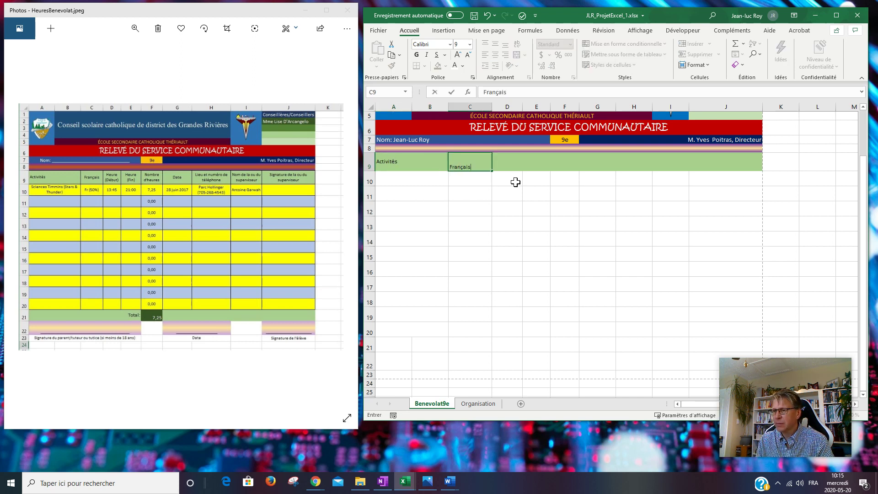
pyautogui.click(515, 182)
# Centre the "Français" heading in C9 horizontally and vertically.
pyautogui.click(471, 163)
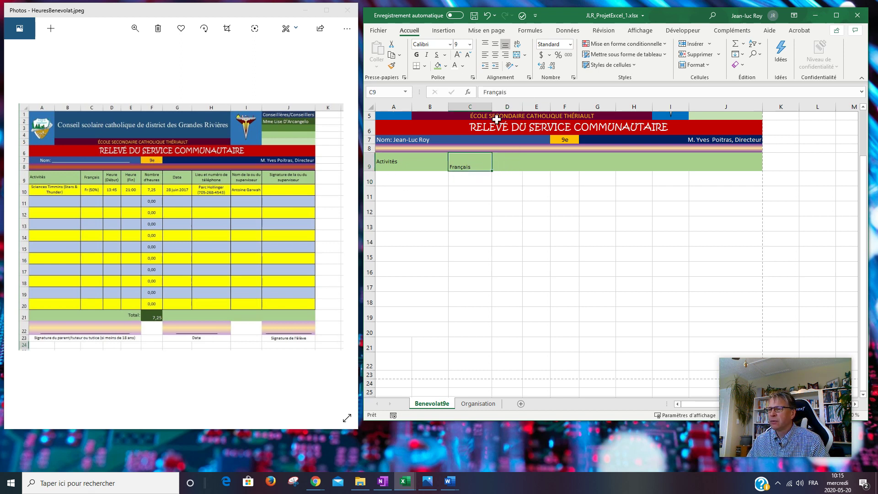
pyautogui.click(495, 54)
pyautogui.click(495, 44)
# Format cell D9 with centred horizontal and vertical alignment and automatic text wrapping.
pyautogui.click(505, 163)
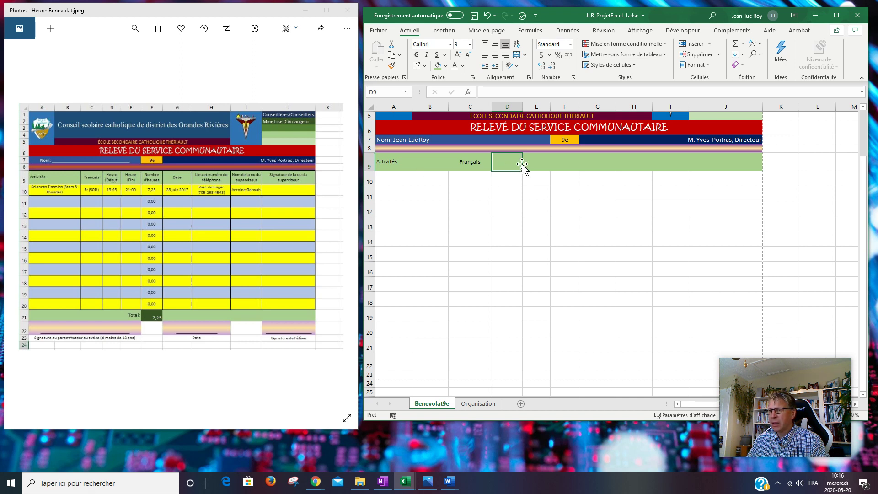
pyautogui.rightClick(501, 163)
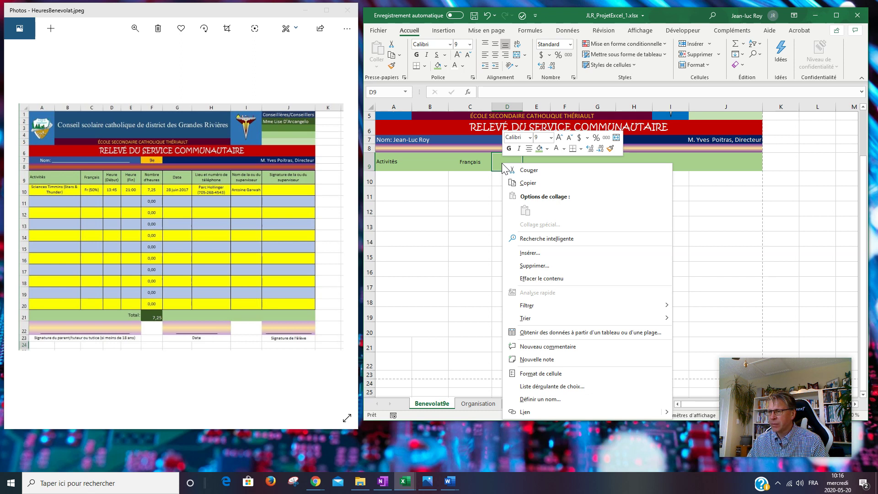
pyautogui.click(556, 377)
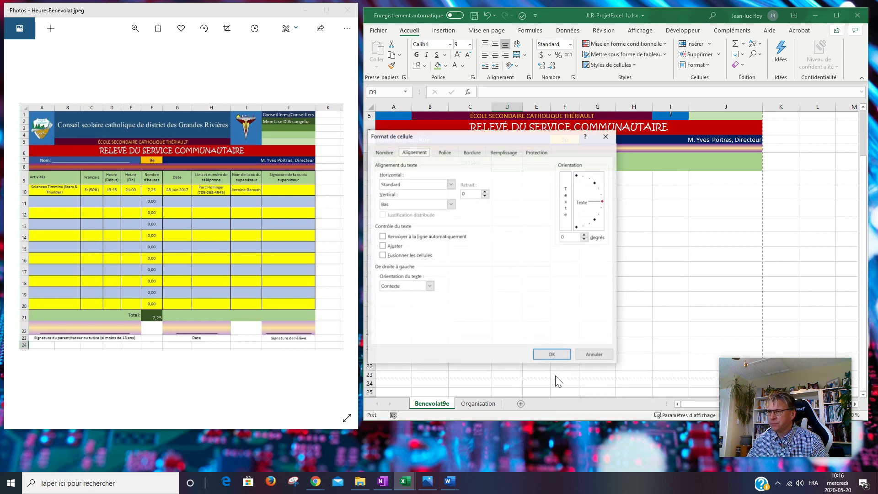
pyautogui.click(450, 183)
pyautogui.click(406, 204)
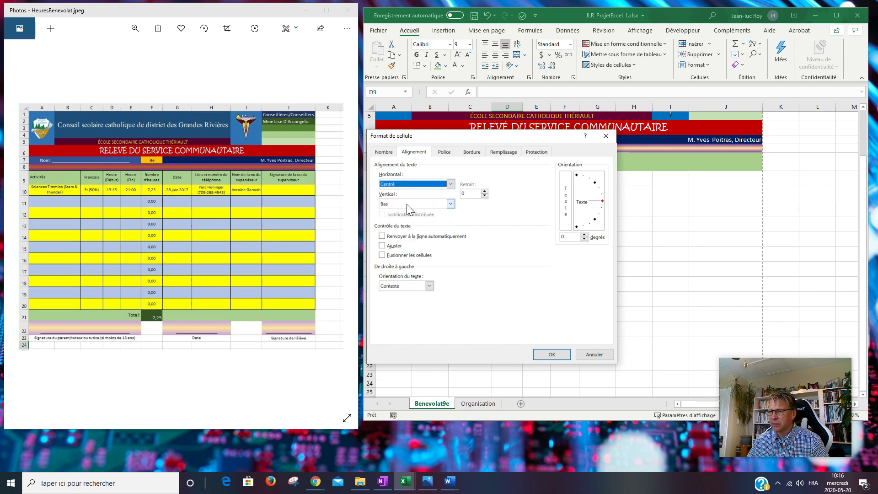
pyautogui.click(451, 204)
pyautogui.click(396, 220)
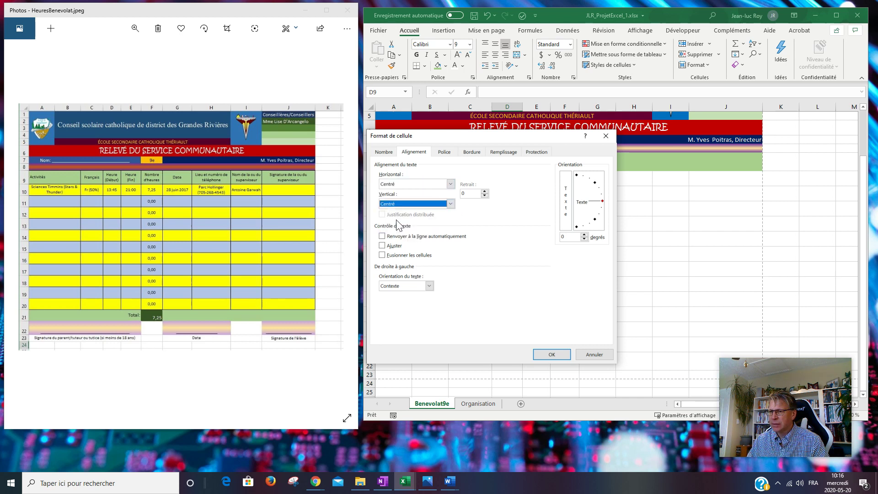
pyautogui.click(405, 236)
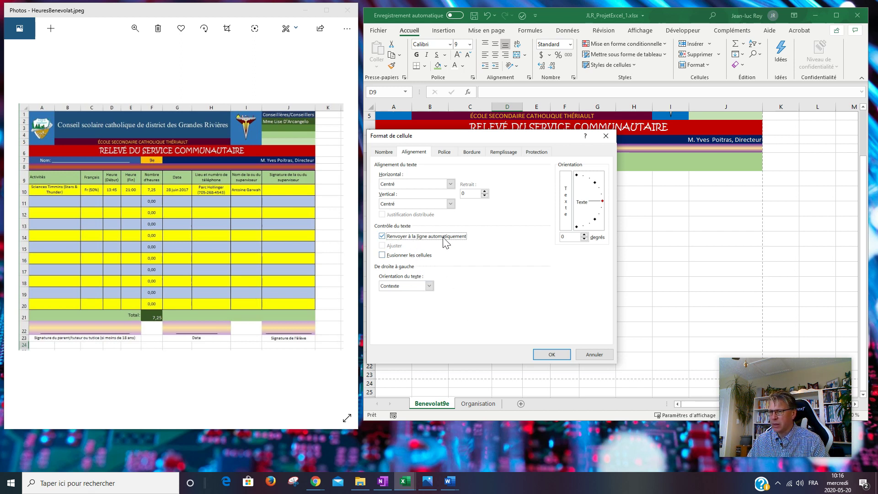
pyautogui.moveTo(479, 141); pyautogui.dragTo(554, 189)
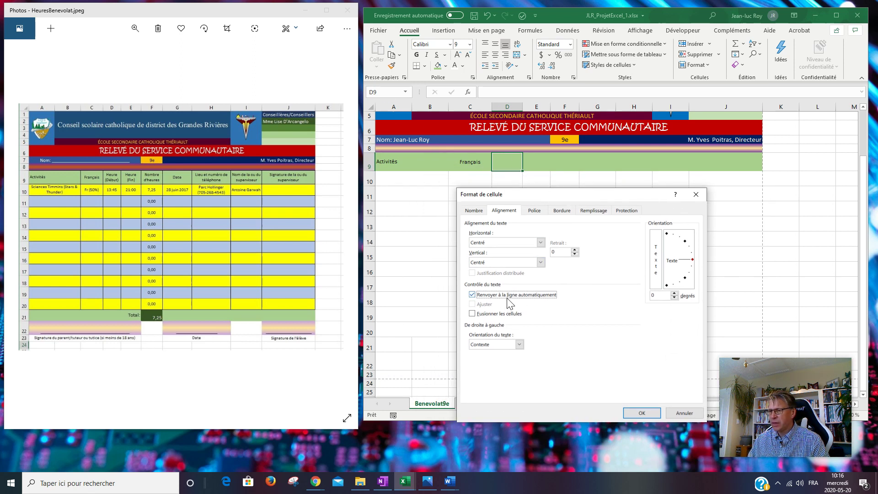
pyautogui.click(642, 412)
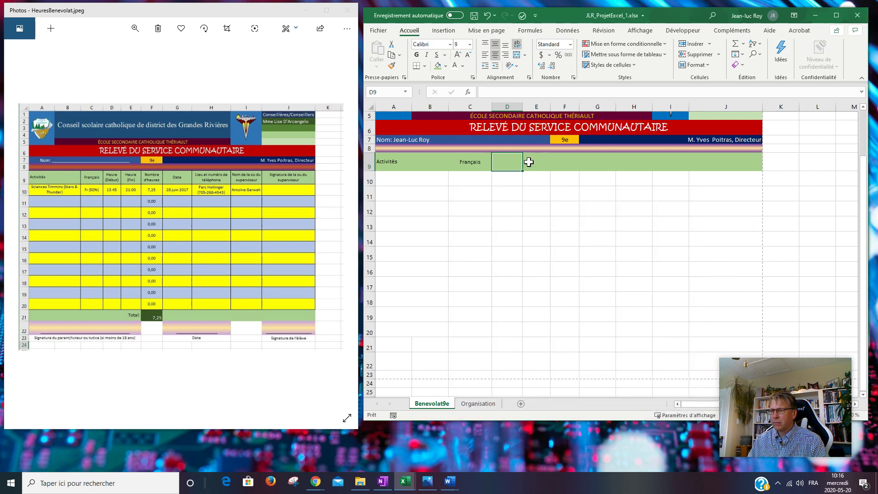
# Enter the heading "Heure (Début)" in D9 and narrow column D slightly.
pyautogui.click(510, 191)
pyautogui.click(506, 159)
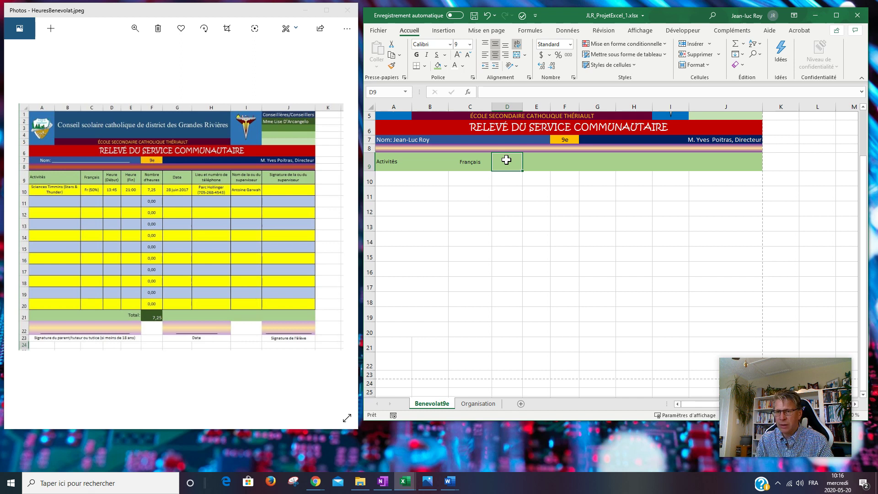
pyautogui.write('Heure')
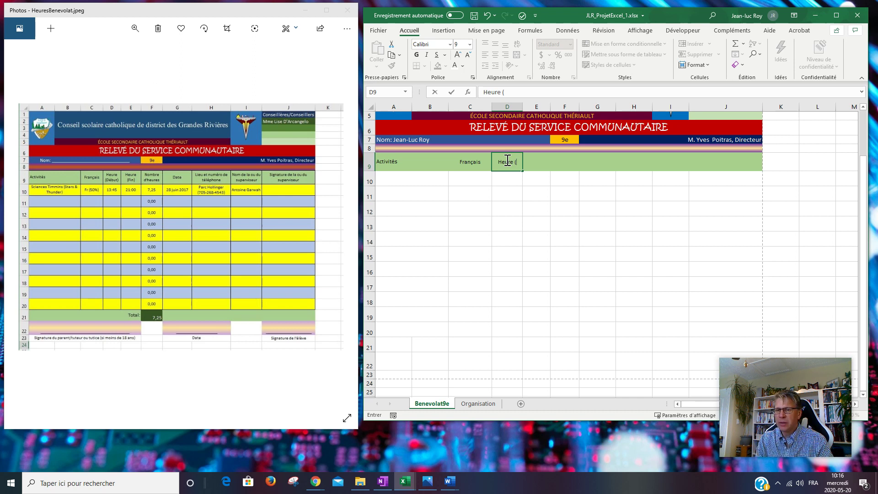
pyautogui.write('(Début')
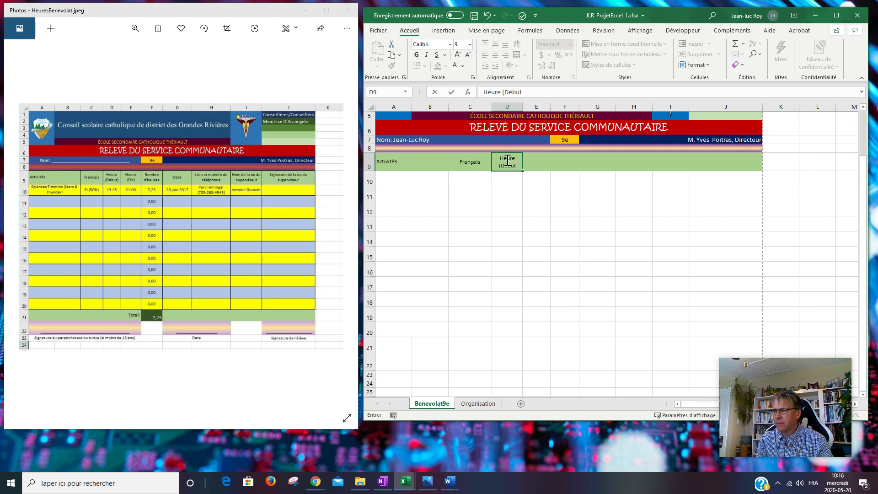
pyautogui.write(')')
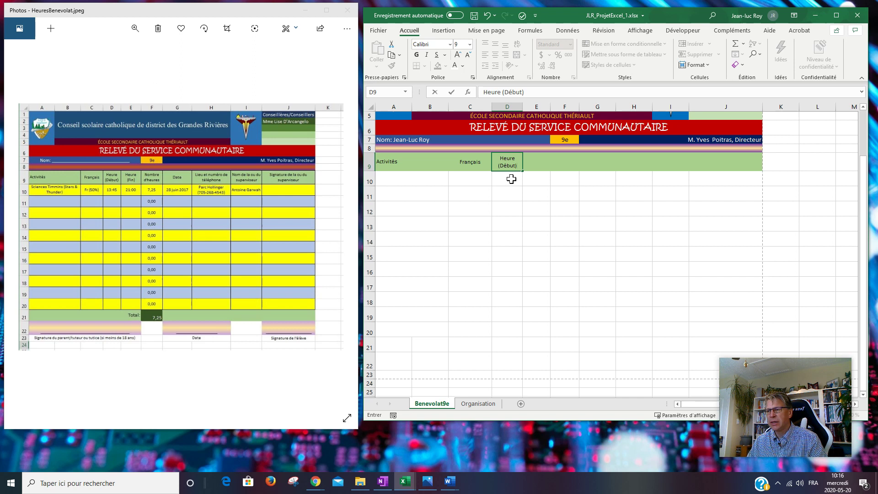
pyautogui.click(511, 179)
pyautogui.moveTo(521, 106)
pyautogui.mouseDown()
pyautogui.moveTo(555, 105)
pyautogui.moveTo(522, 102)
pyautogui.mouseUp()
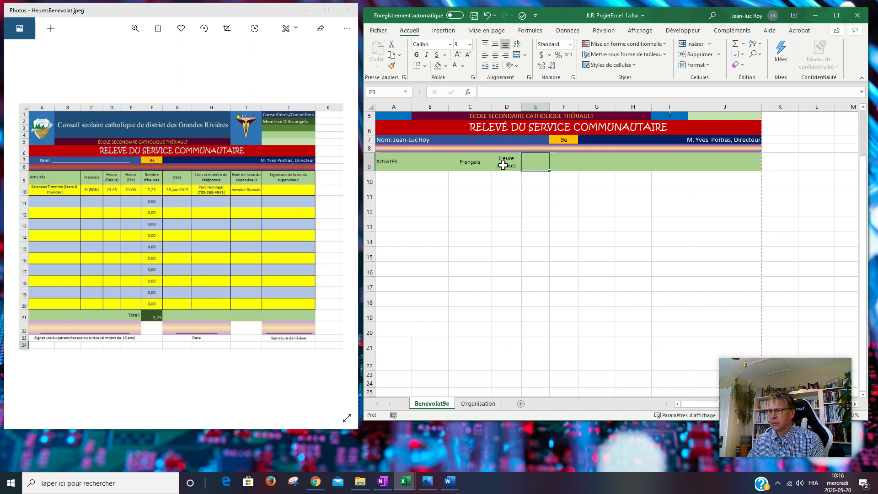
# Copy the "Heure (Début)" heading into E9 and change the copy to "Heure (Fin)".
pyautogui.click(506, 163)
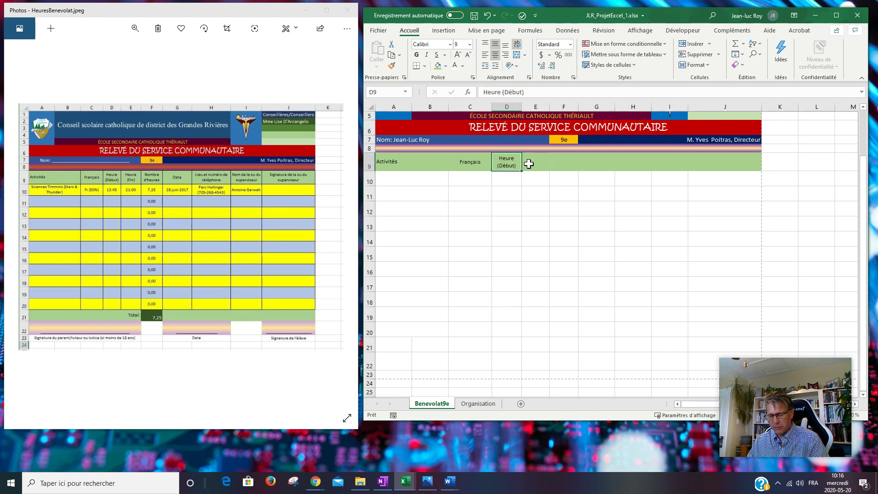
pyautogui.hotkey('ctrl', 'c')
pyautogui.click(535, 163)
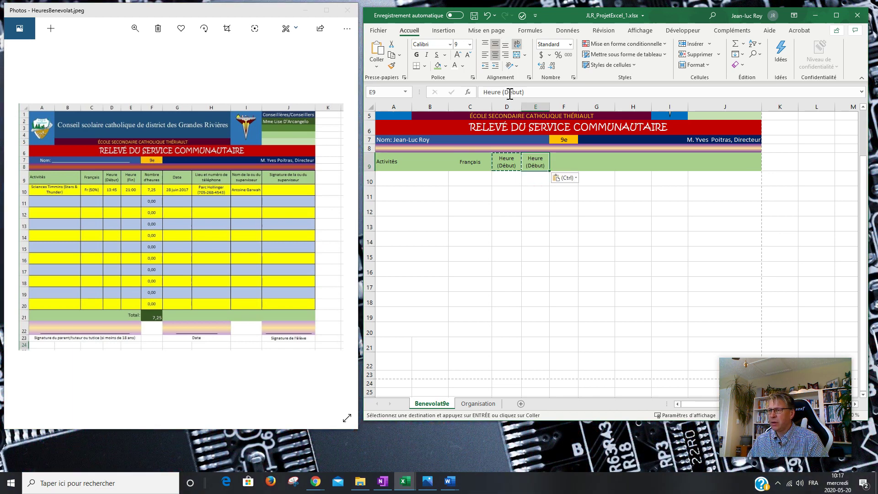
pyautogui.moveTo(504, 92); pyautogui.dragTo(522, 92)
pyautogui.write('Fin')
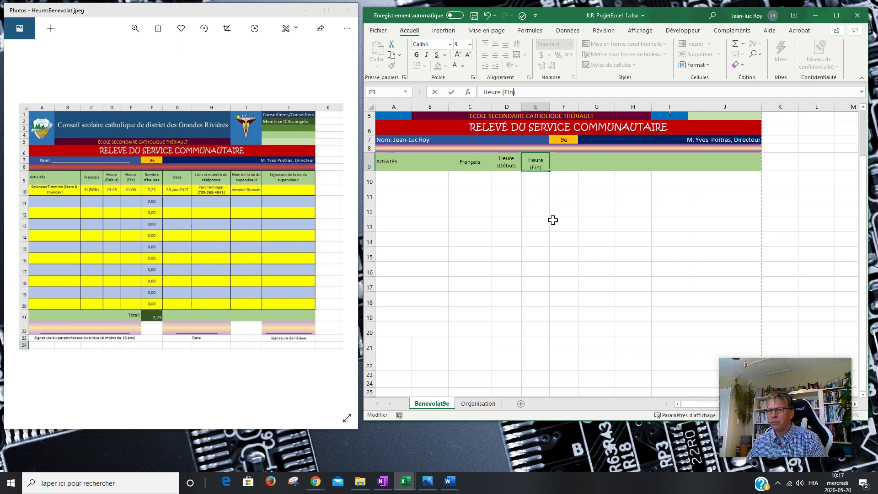
pyautogui.click(553, 220)
# Copy the "Heure (Fin)" heading into F9 and replace the copied text with "Nombre d'heures".
pyautogui.click(535, 164)
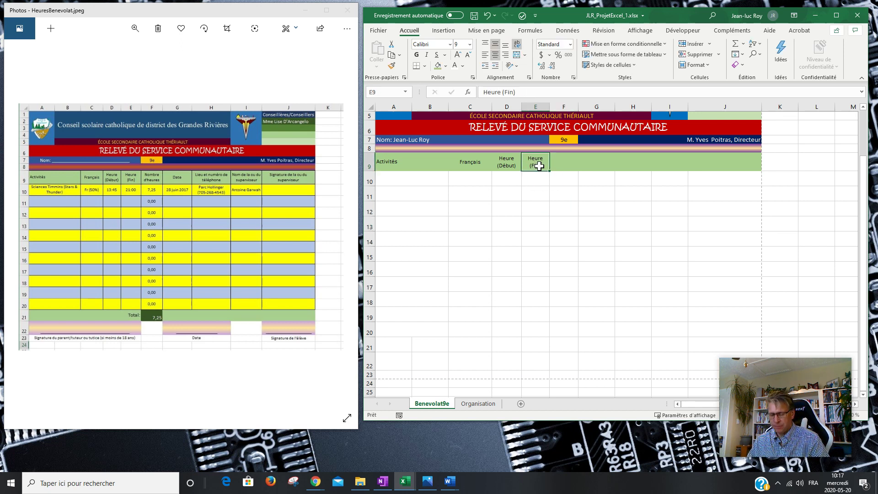
pyautogui.hotkey('ctrl', 'c')
pyautogui.click(563, 162)
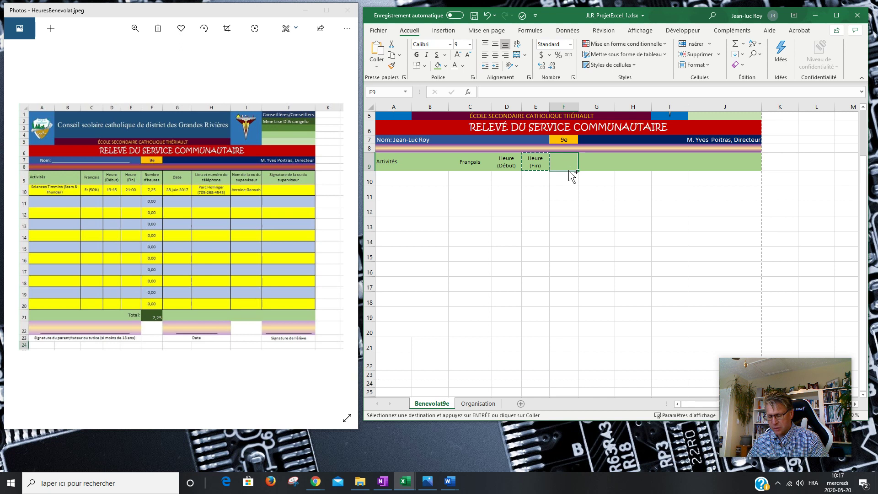
pyautogui.hotkey('ctrl', 'v')
pyautogui.click(519, 92)
pyautogui.moveTo(519, 92); pyautogui.dragTo(482, 91)
pyautogui.write('No')
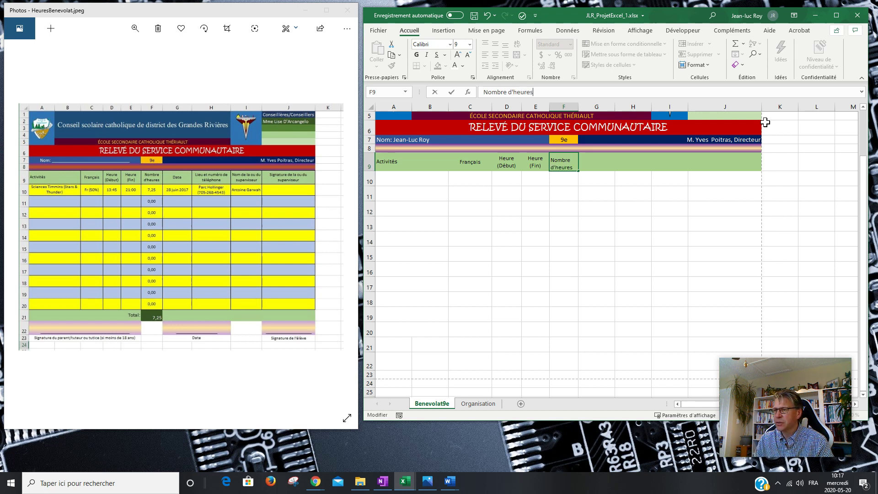
pyautogui.click(681, 207)
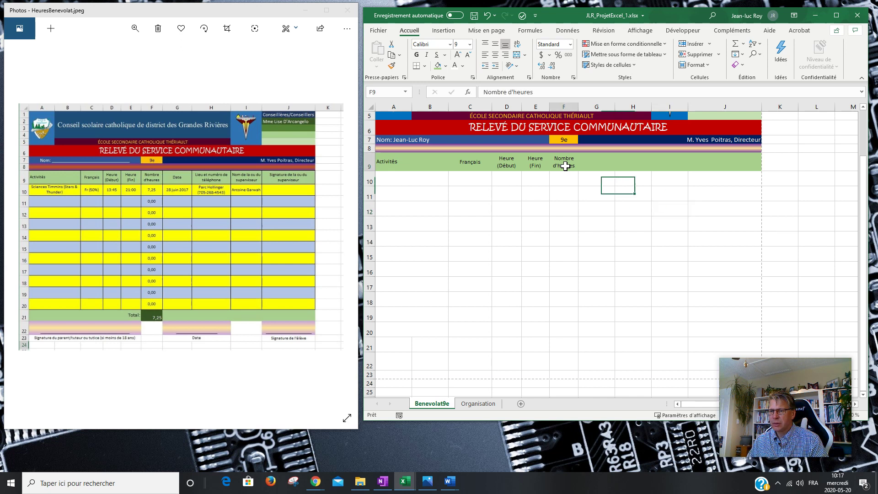
# Copy the "Nombre d'heures" heading into G9 and replace the copied text with "Date".
pyautogui.click(565, 166)
pyautogui.hotkey('ctrl', 'c')
pyautogui.click(602, 165)
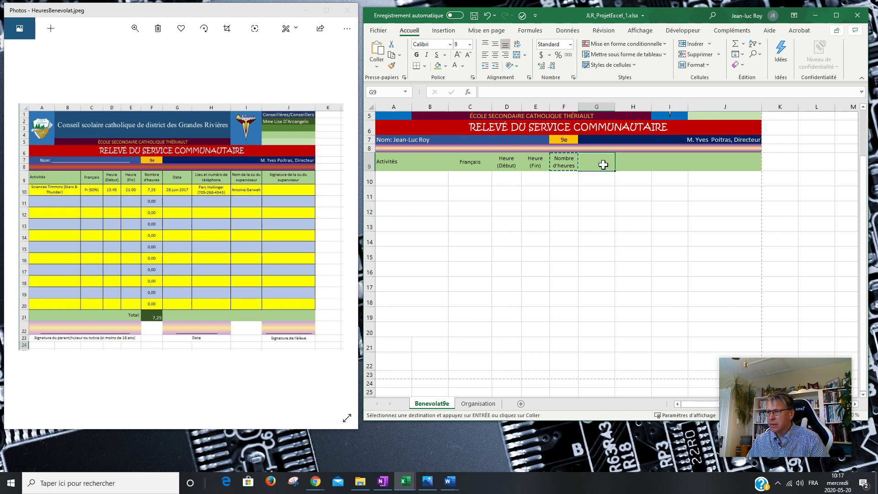
pyautogui.click(539, 92)
pyautogui.hotkey('ctrl', 'v')
pyautogui.write('Date')
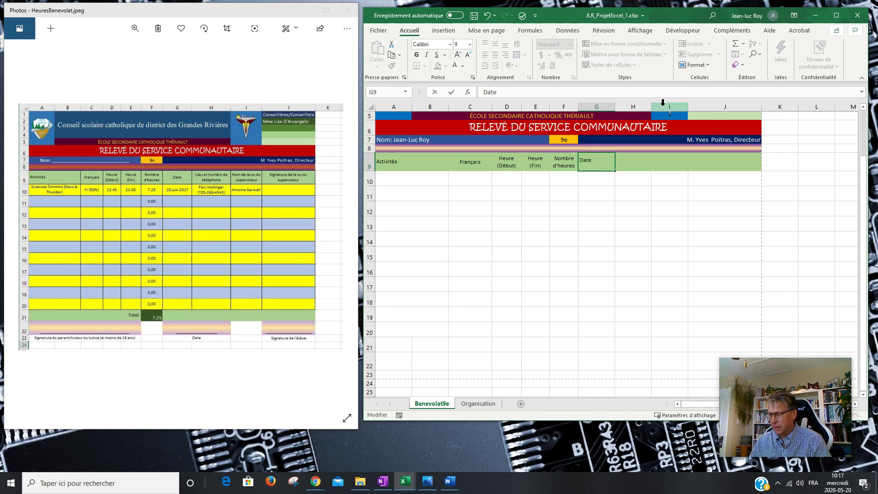
pyautogui.click(623, 166)
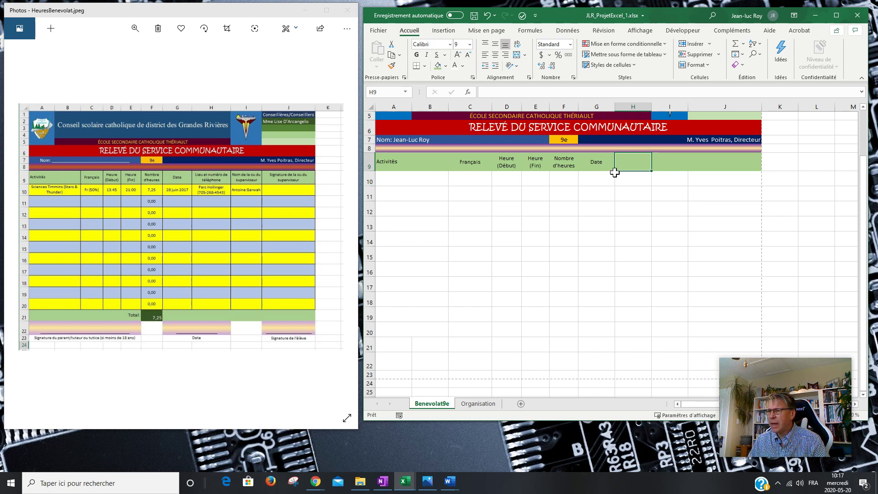
# Copy the "Date" heading into H9 and replace the copied text with "Lieu et numéro de téléphone".
pyautogui.click(593, 162)
pyautogui.hotkey('ctrl', 'c')
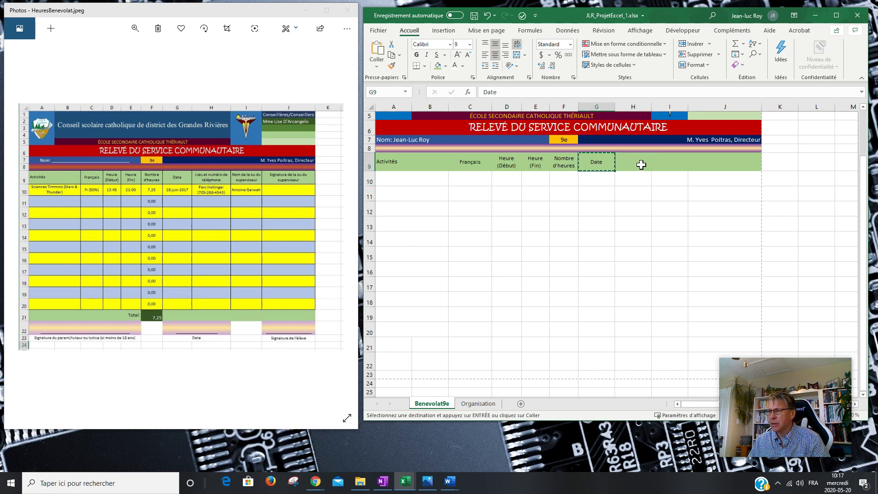
pyautogui.click(634, 163)
pyautogui.hotkey('ctrl', 'v')
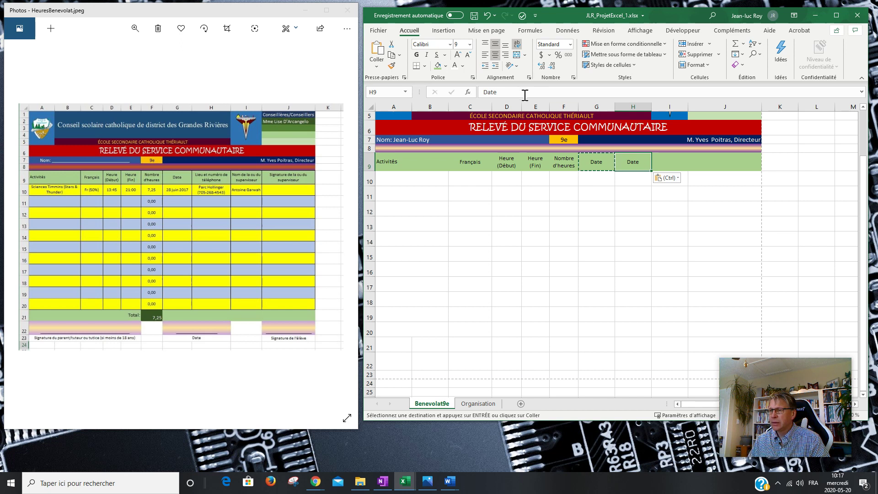
pyautogui.moveTo(509, 92); pyautogui.dragTo(442, 92)
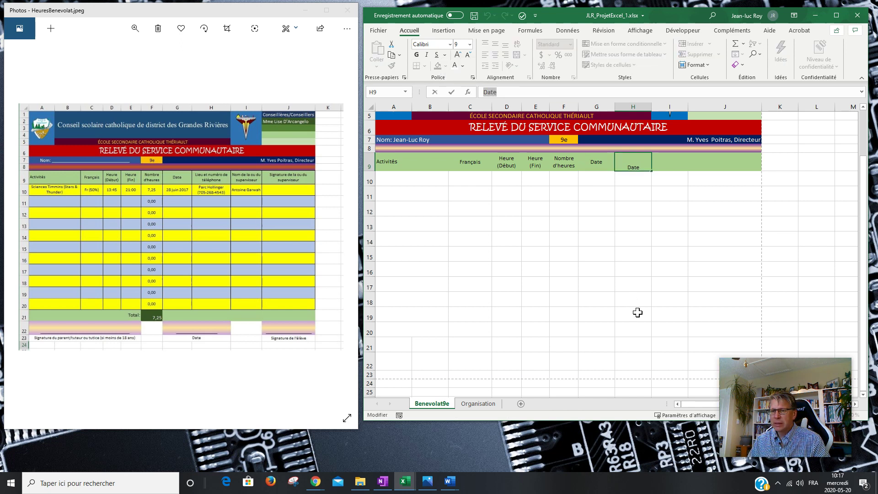
pyautogui.write('L')
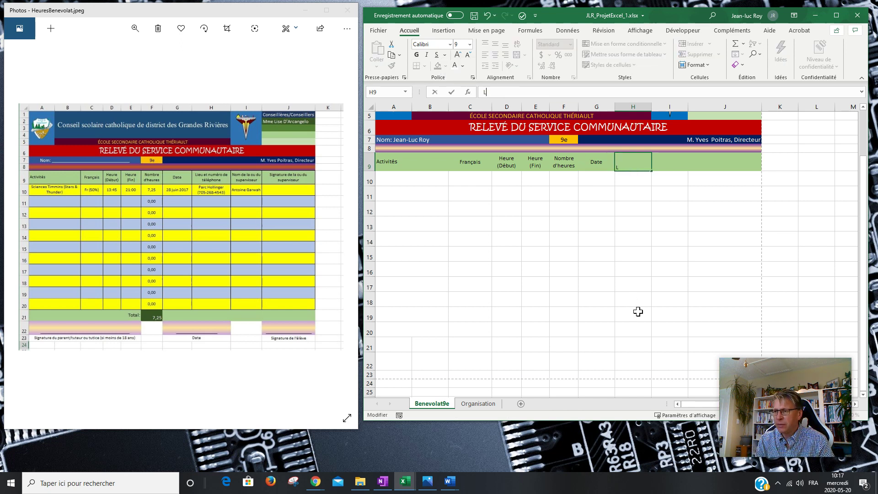
pyautogui.write('ieu d')
pyautogui.press('BackSpace')
pyautogui.write('et numéro de')
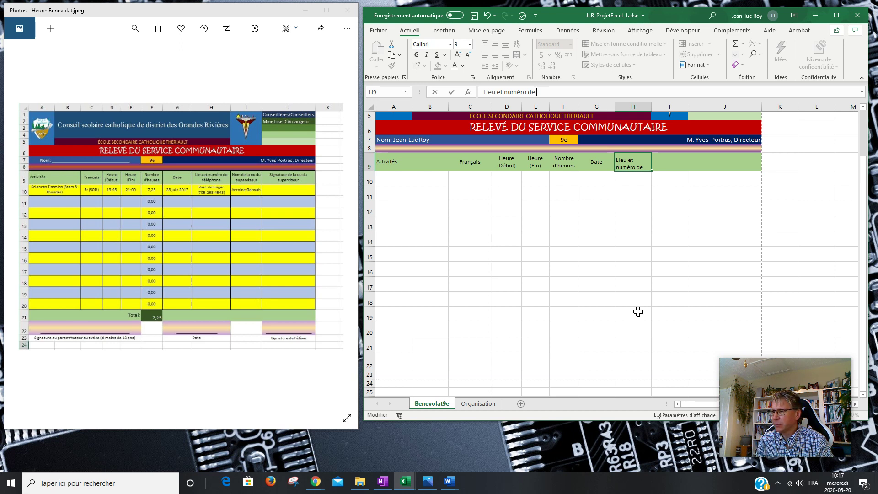
pyautogui.write(' téléphone')
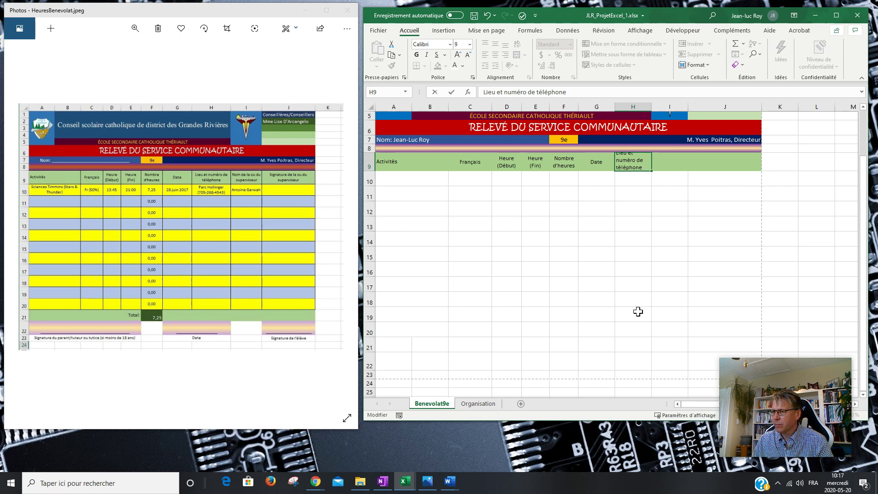
pyautogui.click(629, 254)
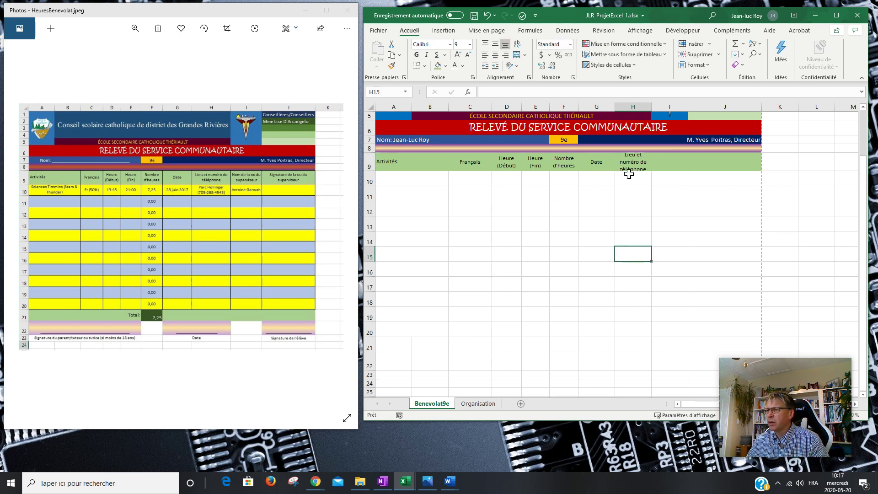
# Widen column H so its heading fits on two lines, and narrow columns C and G slightly.
pyautogui.moveTo(652, 107); pyautogui.dragTo(660, 108)
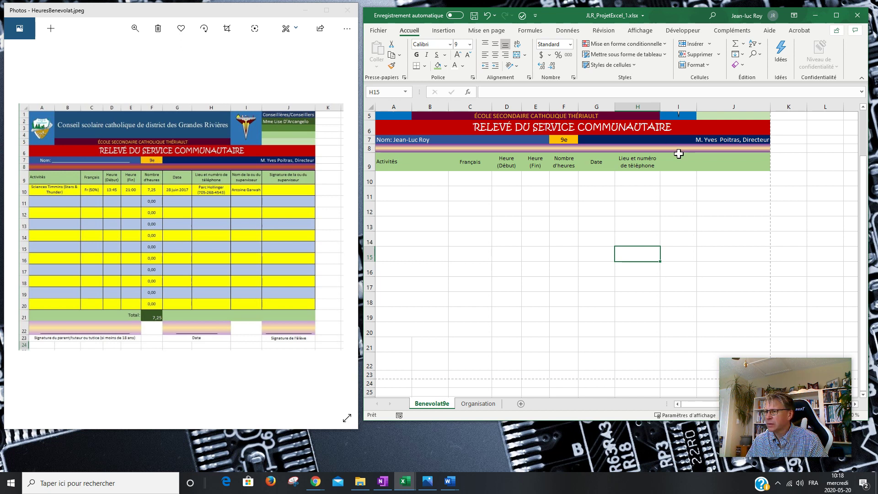
pyautogui.click(684, 167)
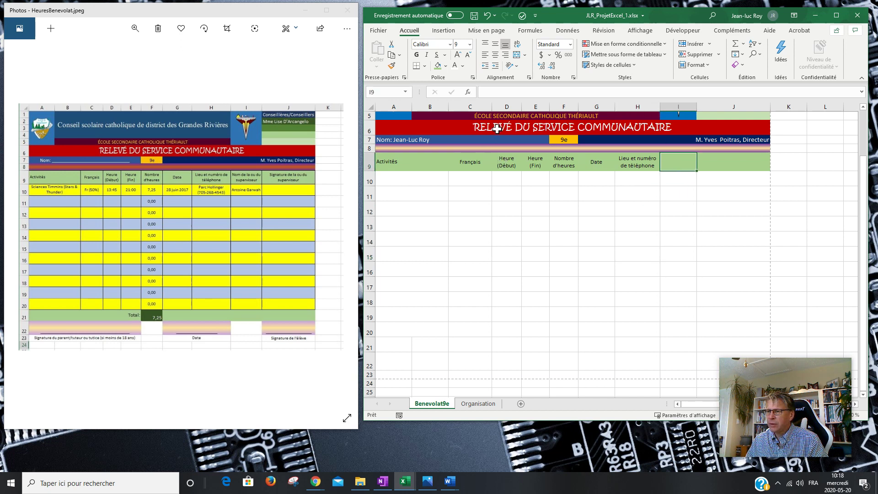
pyautogui.moveTo(492, 106); pyautogui.dragTo(480, 106)
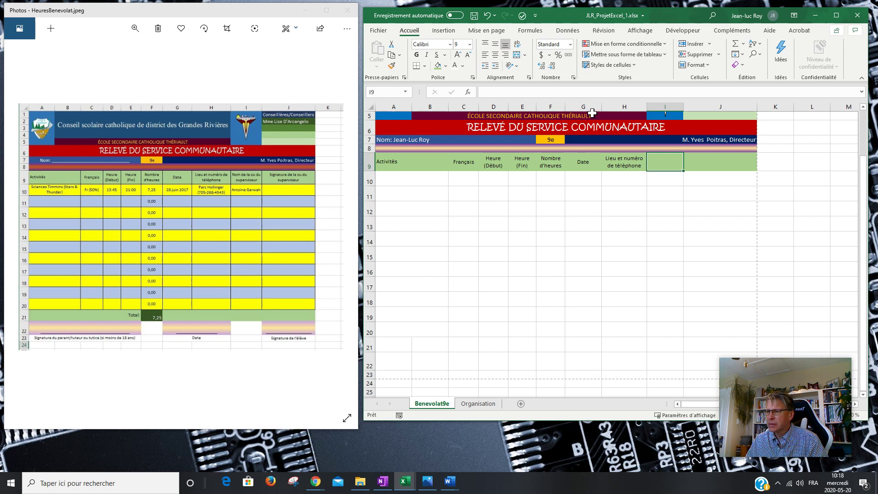
pyautogui.moveTo(602, 108); pyautogui.dragTo(601, 109)
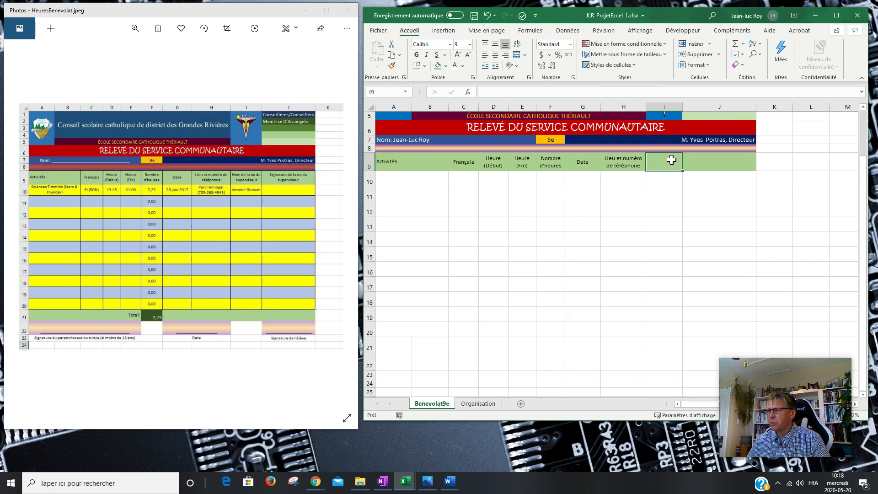
# Copy the H9 heading into I9, replace the copied text with "Nom de la ou du superviseur", and widen column I to fit it on two lines.
pyautogui.click(616, 158)
pyautogui.hotkey('ctrl', 'c')
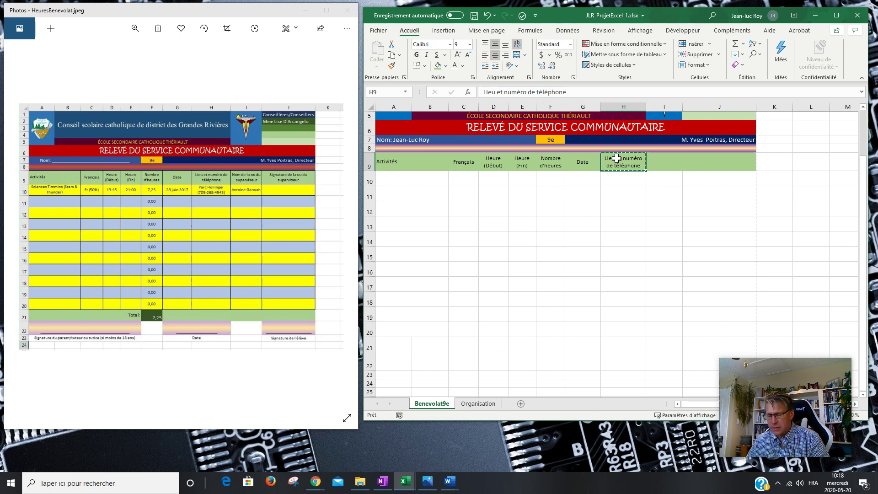
pyautogui.click(665, 165)
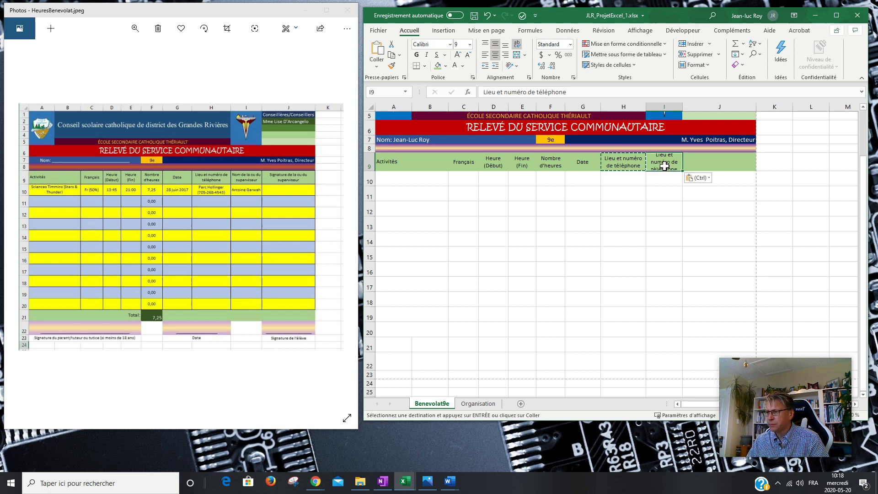
pyautogui.press('Return')
pyautogui.write('Nom de la ou du sup')
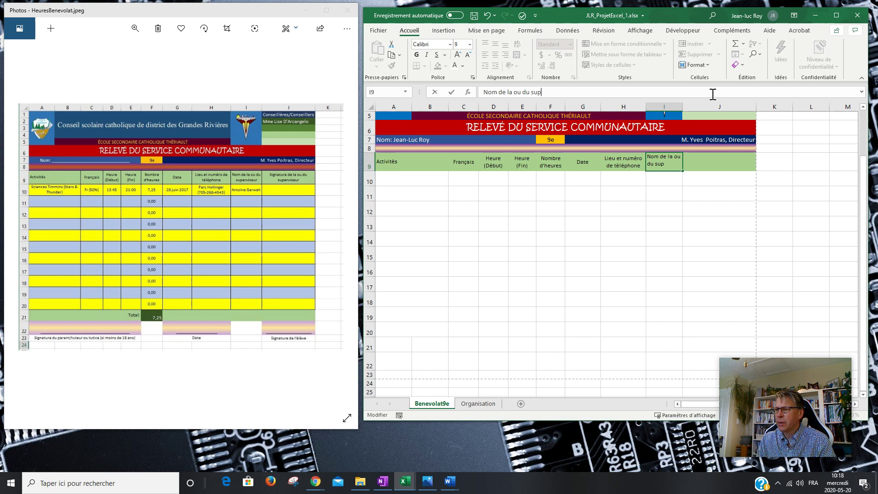
pyautogui.write('erviseur')
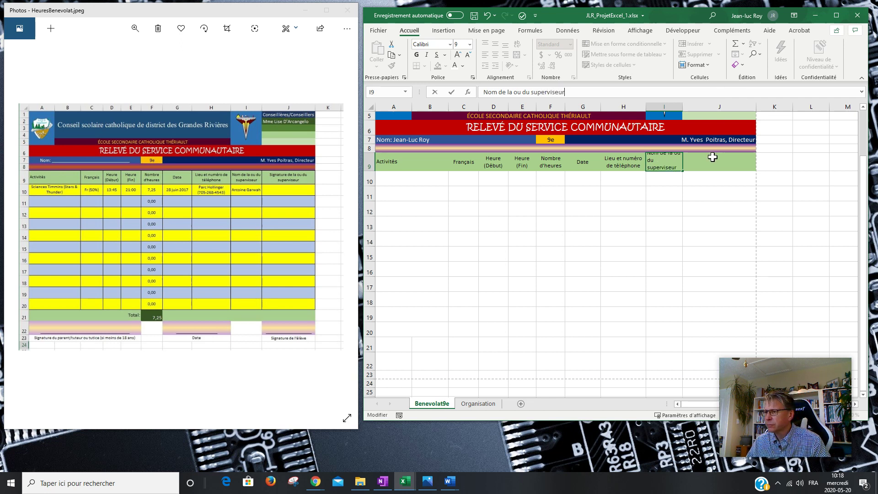
pyautogui.click(699, 166)
pyautogui.click(676, 165)
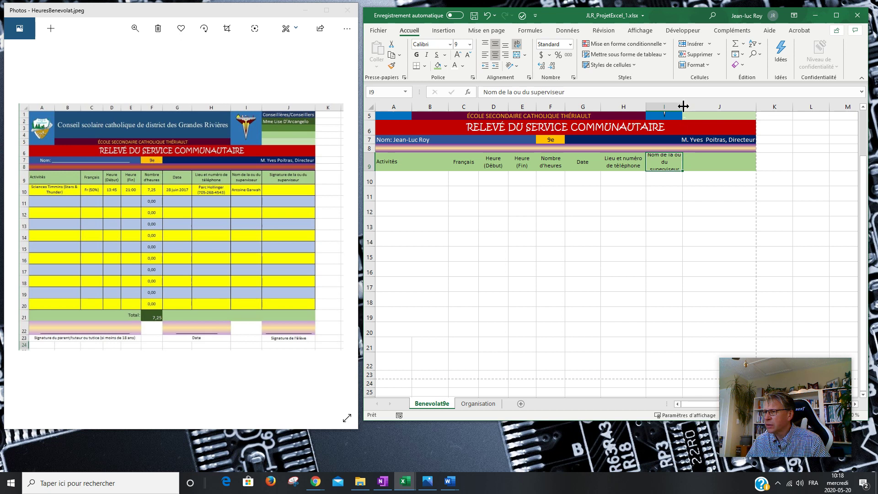
pyautogui.moveTo(682, 107); pyautogui.dragTo(688, 106)
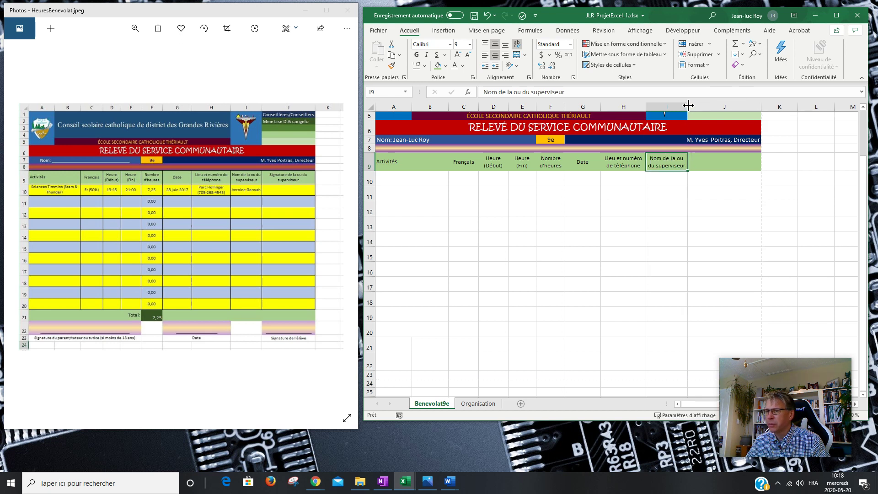
# Copy the "Nom de la ou du superviseur" heading into J9 and replace the copied text with "Signature de la ou du superviseur".
pyautogui.click(715, 168)
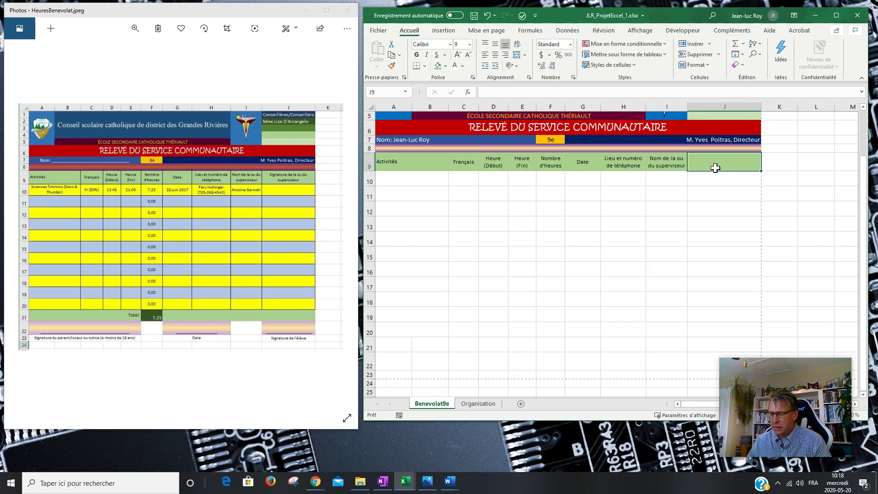
pyautogui.click(672, 166)
pyautogui.hotkey('ctrl', 'c')
pyautogui.click(704, 163)
pyautogui.hotkey('ctrl', 'v')
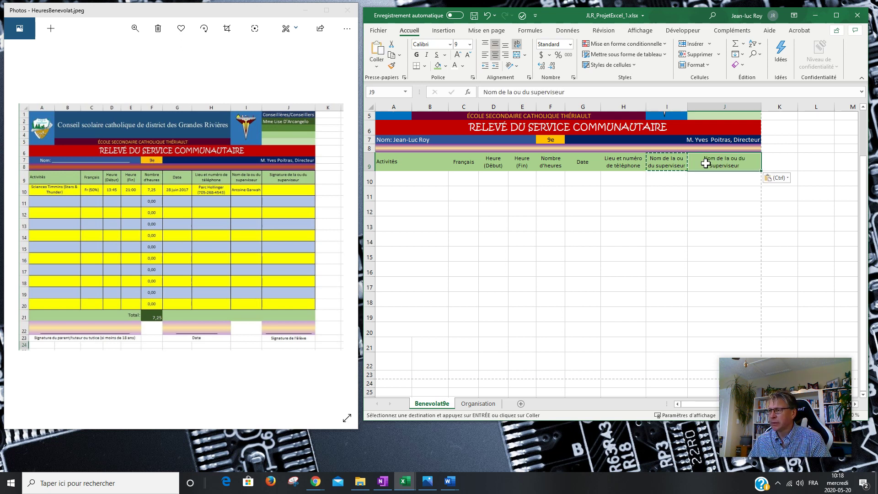
pyautogui.moveTo(577, 92); pyautogui.dragTo(463, 92)
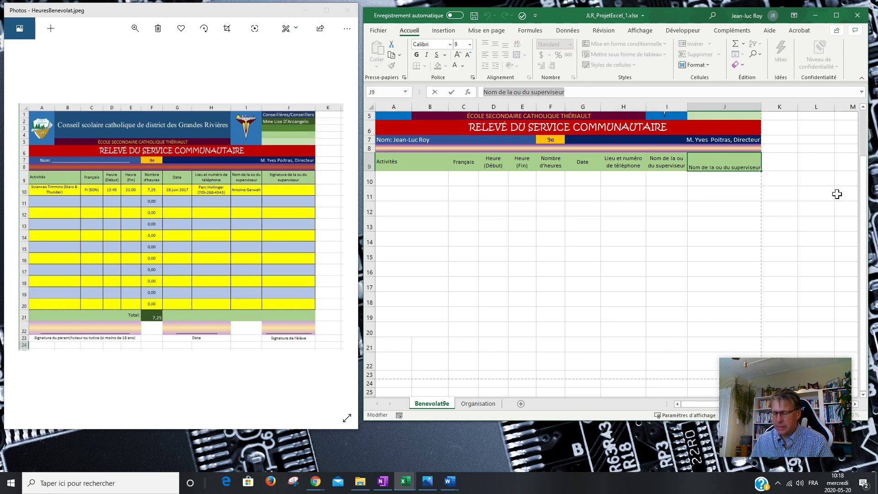
pyautogui.write('Signatur')
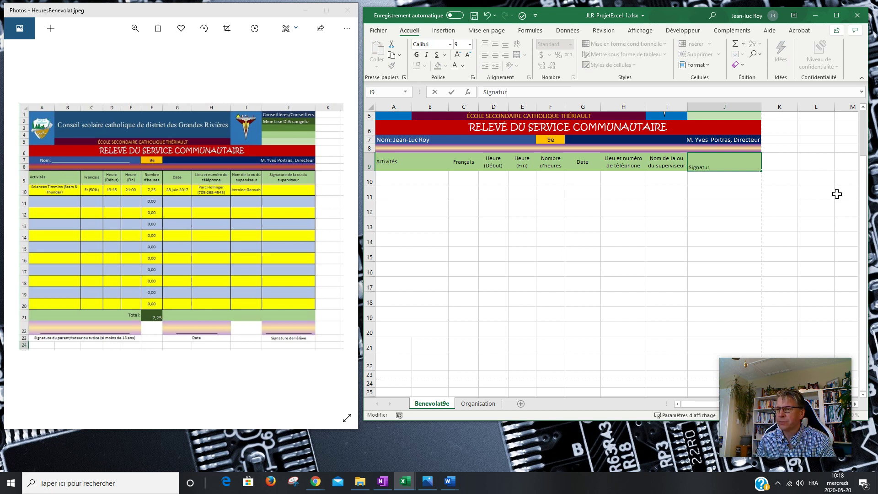
pyautogui.write('e d')
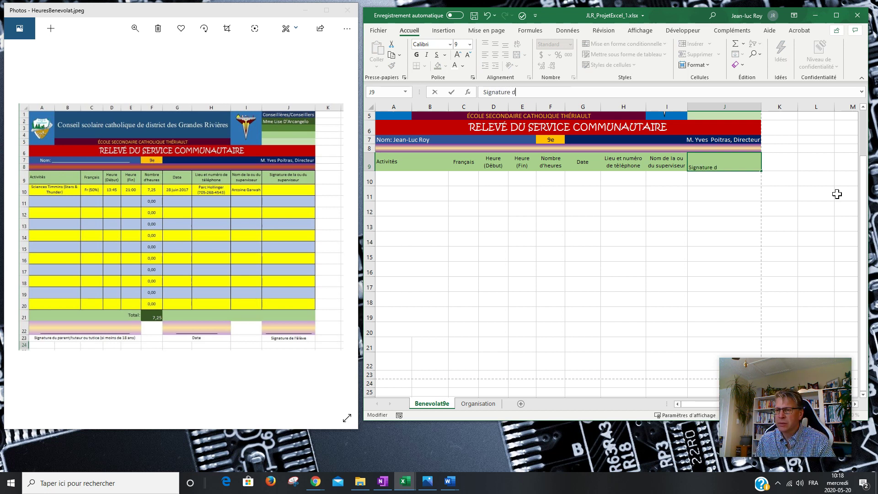
pyautogui.write('e la ou du super')
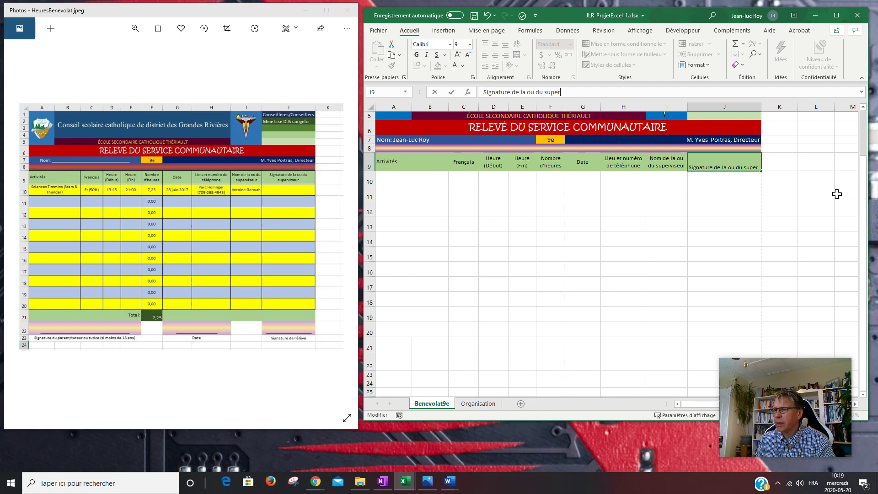
pyautogui.write('viseur')
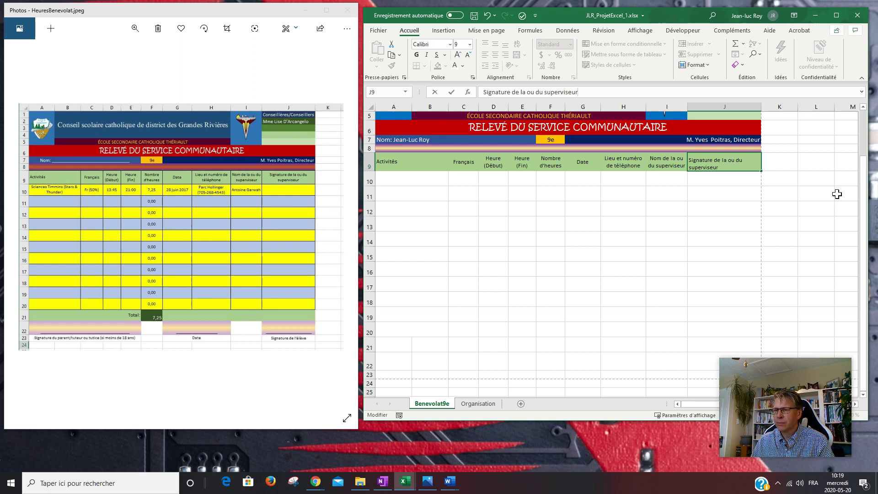
pyautogui.click(706, 193)
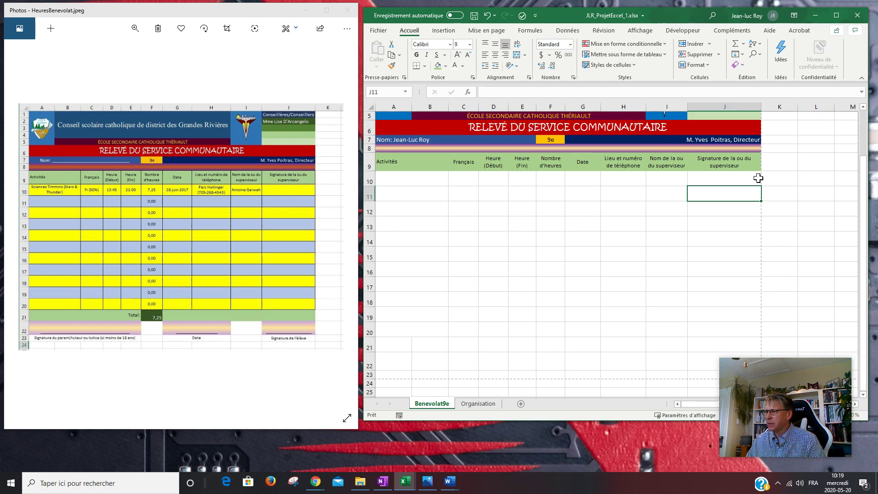
# Apply all borders to the table range A9:J20 and save the workbook.
pyautogui.scroll(2, 690, 183)
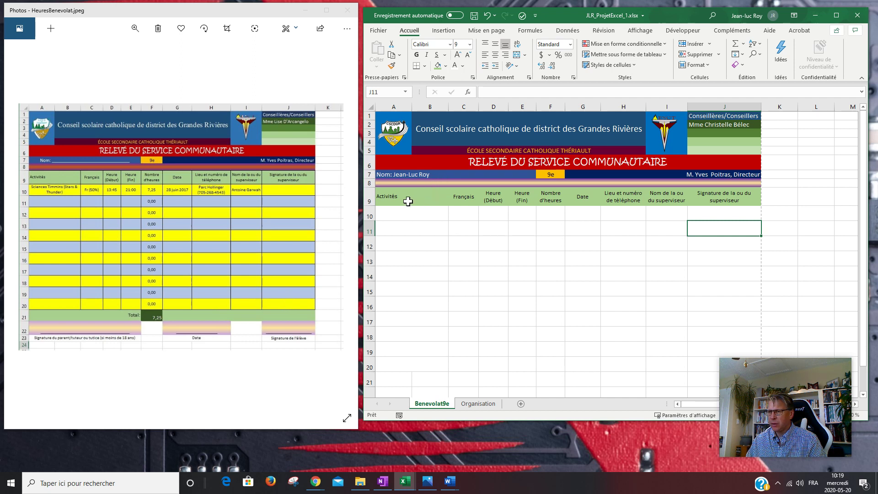
pyautogui.moveTo(411, 198)
pyautogui.mouseDown()
pyautogui.moveTo(463, 241)
pyautogui.moveTo(541, 358)
pyautogui.moveTo(597, 376)
pyautogui.moveTo(725, 373)
pyautogui.mouseUp()
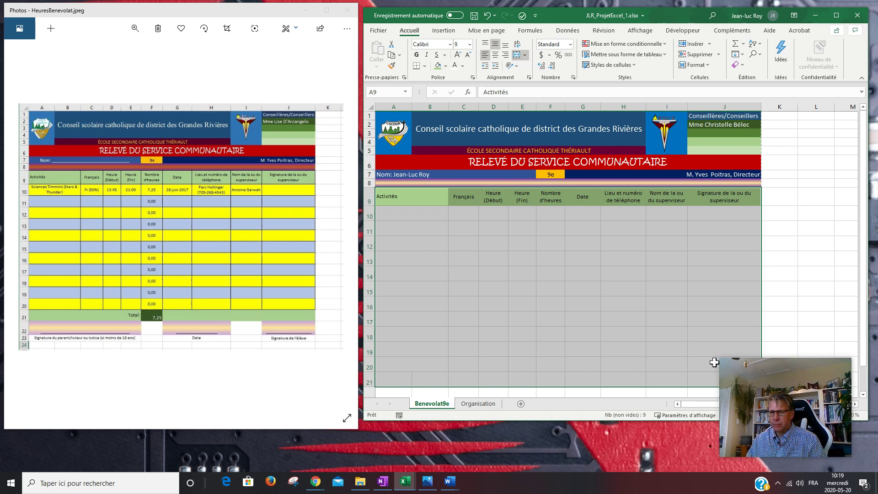
pyautogui.click(666, 333)
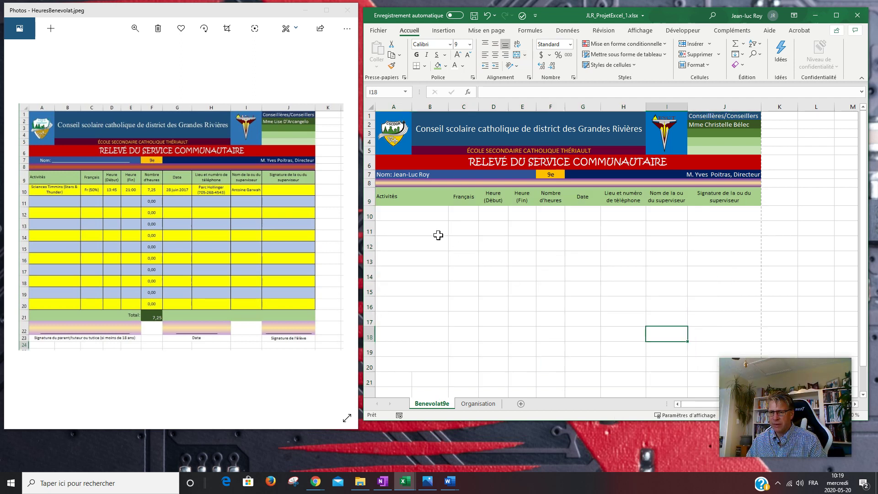
pyautogui.moveTo(388, 197); pyautogui.dragTo(340, 38)
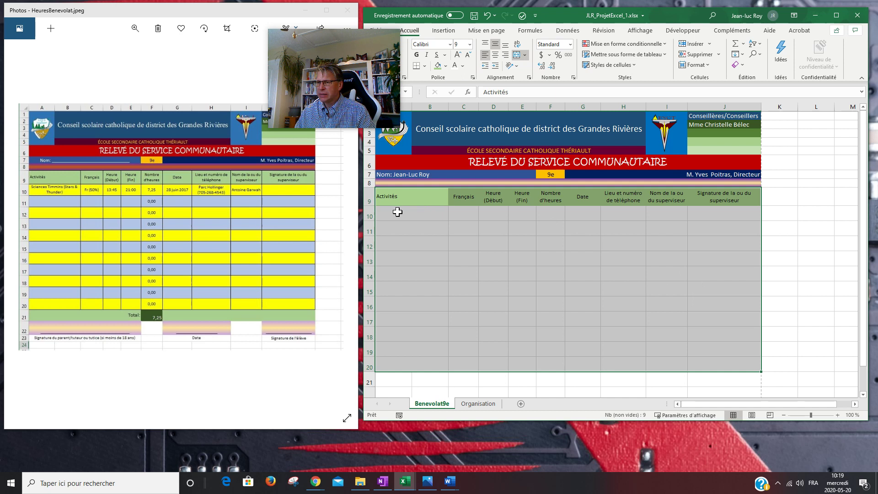
pyautogui.moveTo(324, 87)
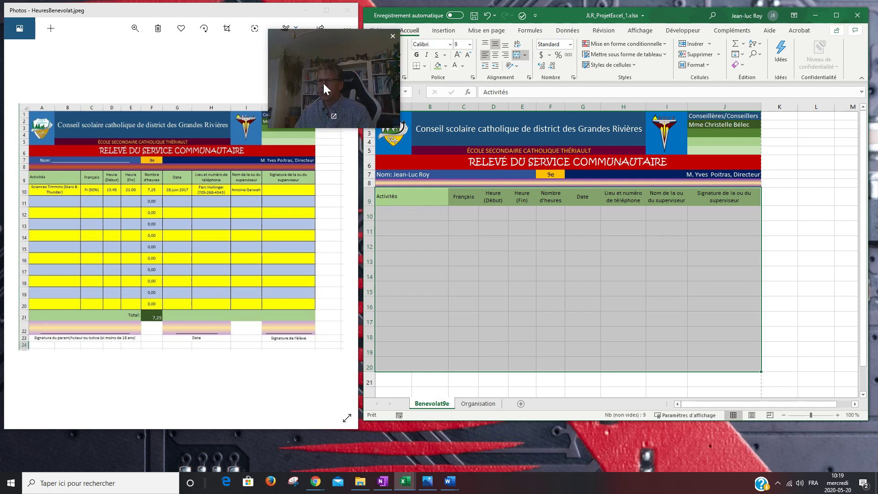
pyautogui.moveTo(328, 46); pyautogui.dragTo(141, 45)
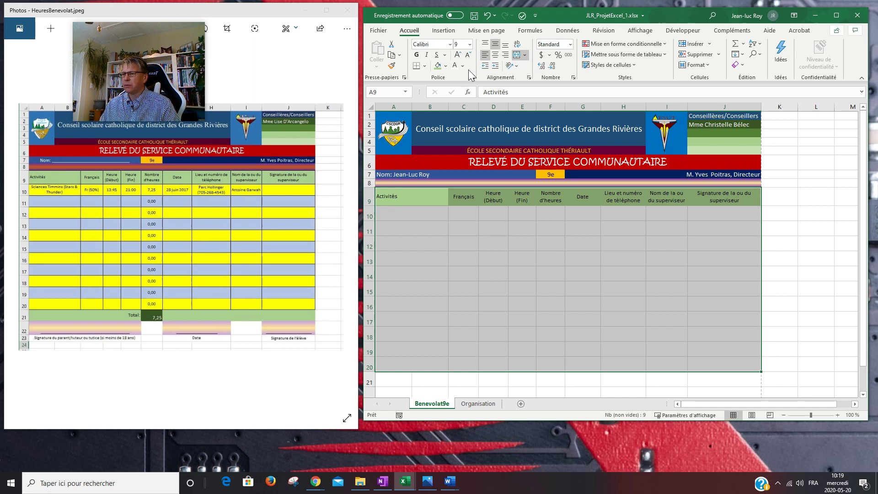
pyautogui.click(424, 66)
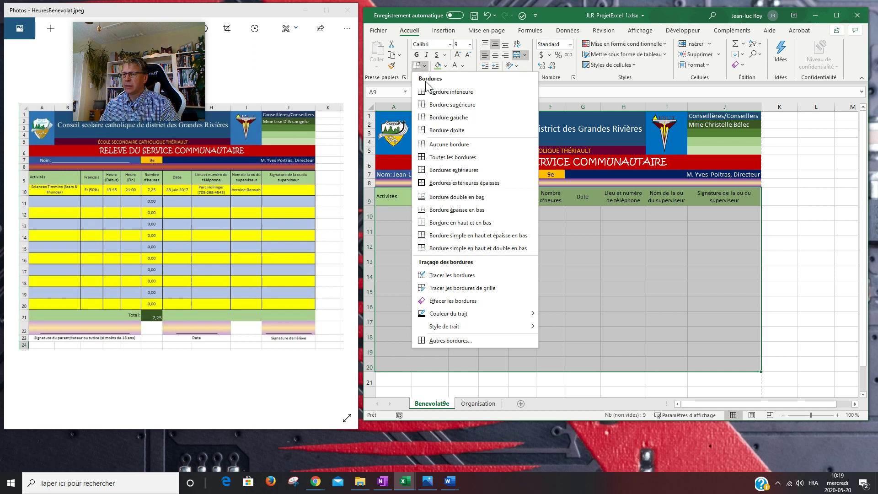
pyautogui.click(452, 157)
pyautogui.click(447, 211)
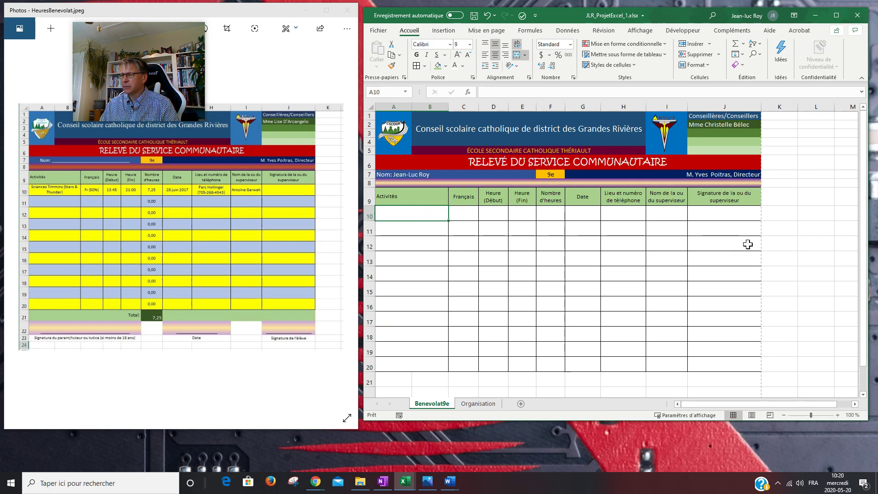
pyautogui.moveTo(159, 48); pyautogui.dragTo(757, 313)
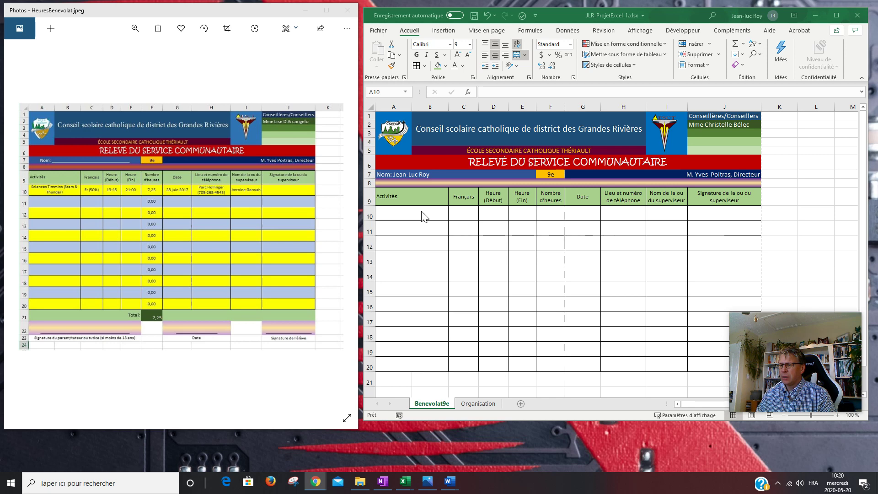
pyautogui.click(474, 17)
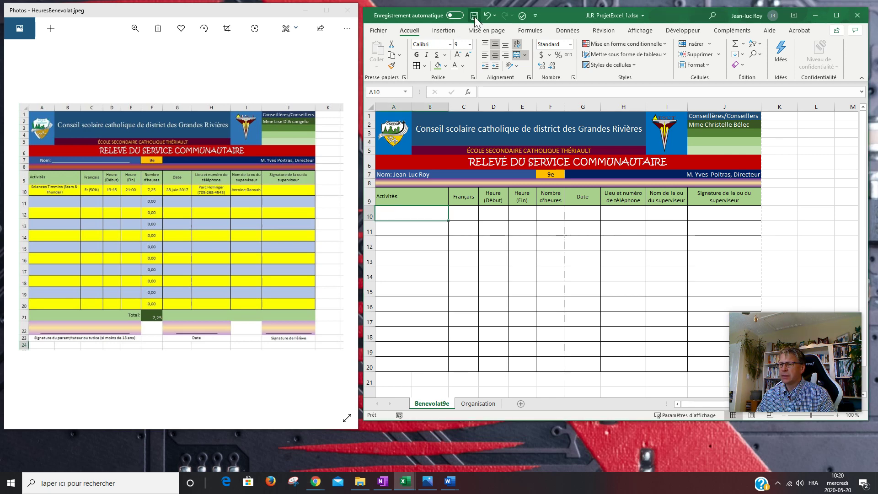